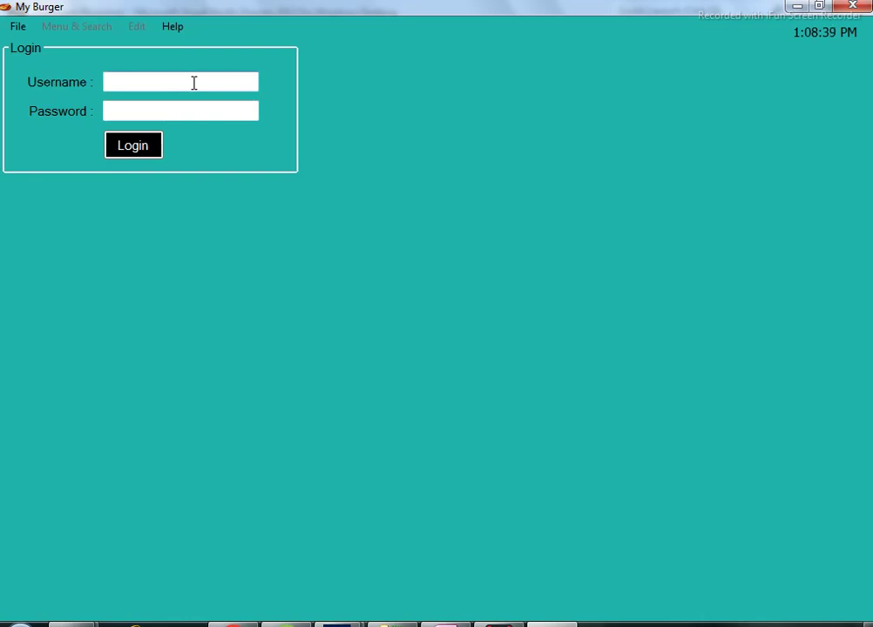
Log in with the username admin and the account password
{"action": "left_click", "coordinate": [194, 83]}
{"action": "type", "text": "admin"}
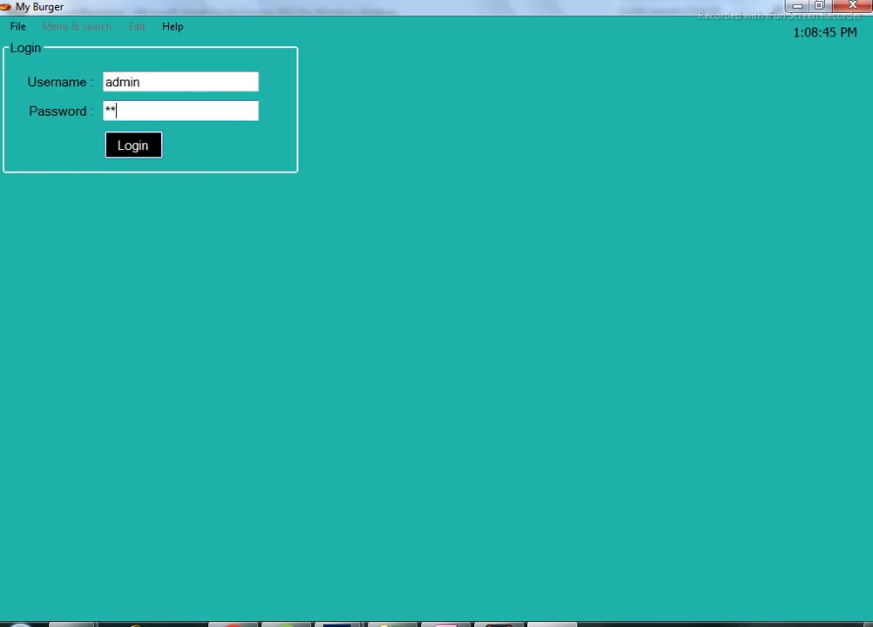
{"action": "key", "text": "Return"}
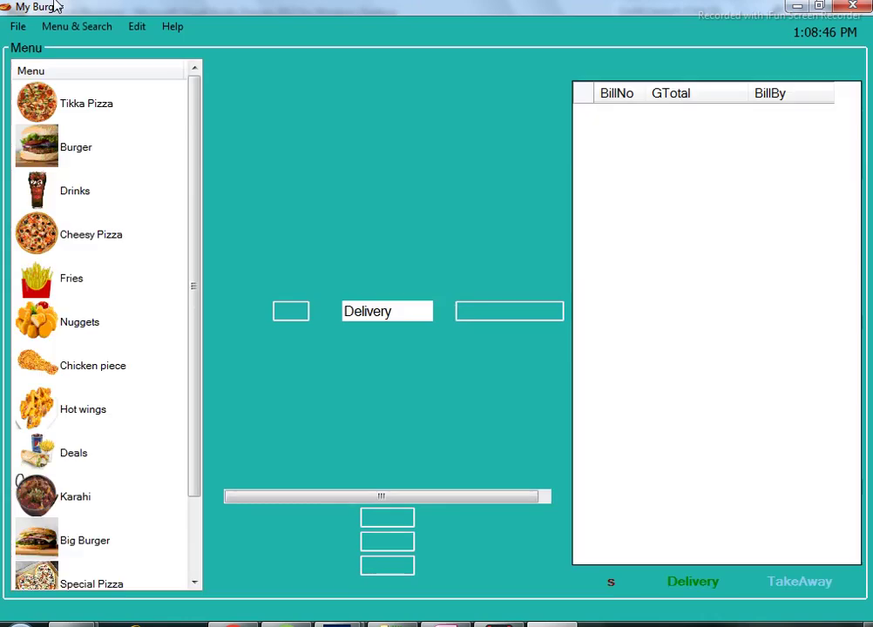
In Menu Settings, add a new menu category named "New Menu"
{"action": "mouse_move", "coordinate": [195, 100]}
{"action": "left_mouse_down"}
{"action": "mouse_move", "coordinate": [191, 230]}
{"action": "mouse_move", "coordinate": [202, 118]}
{"action": "left_mouse_up"}
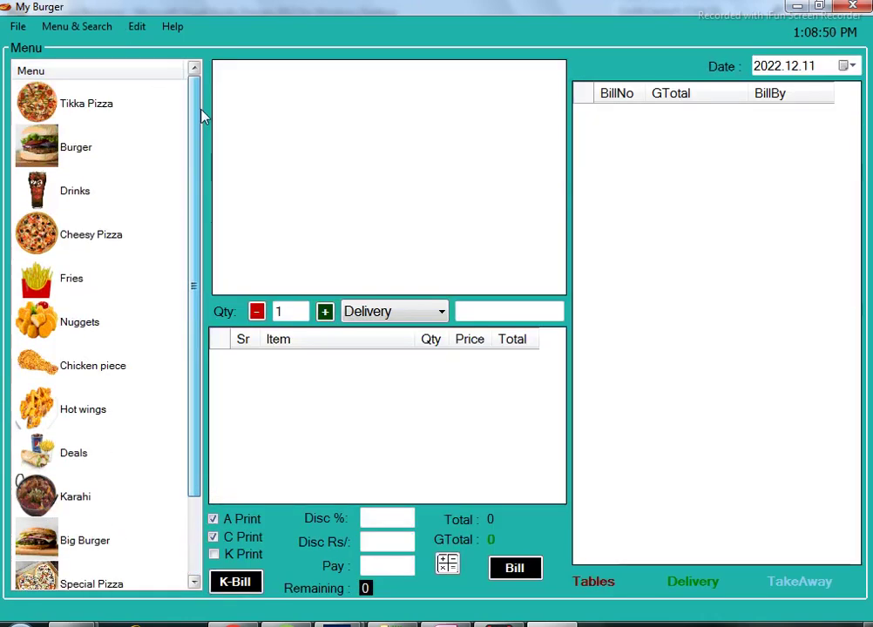
{"action": "left_click", "coordinate": [88, 28]}
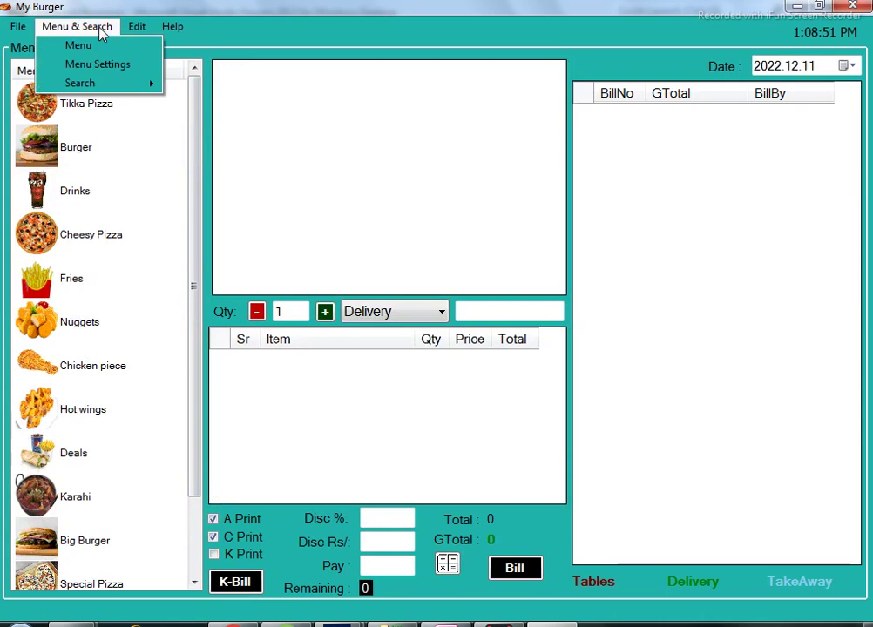
{"action": "left_click", "coordinate": [103, 74]}
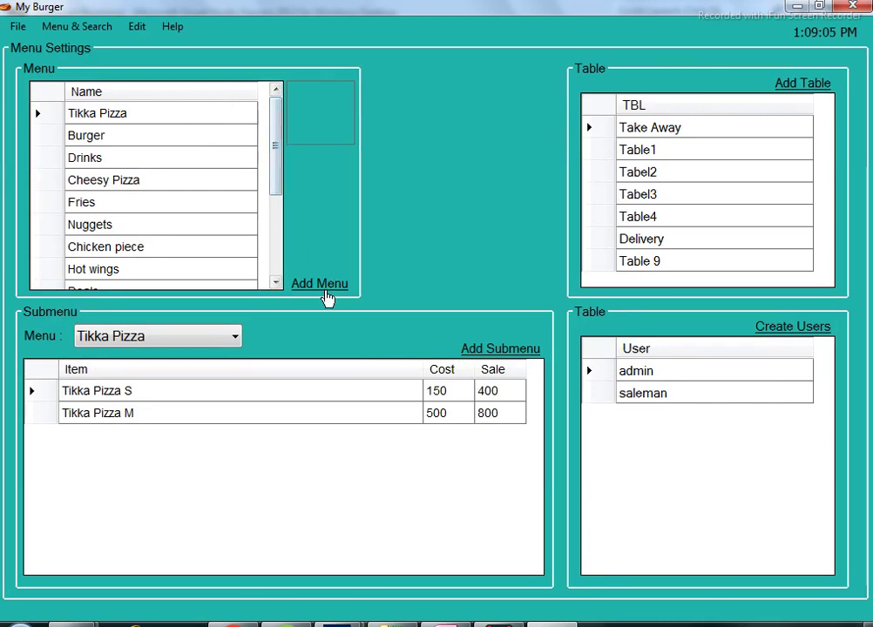
{"action": "mouse_move", "coordinate": [275, 157]}
{"action": "left_mouse_down"}
{"action": "mouse_move", "coordinate": [279, 188]}
{"action": "mouse_move", "coordinate": [278, 179]}
{"action": "left_mouse_up"}
{"action": "left_click", "coordinate": [330, 288]}
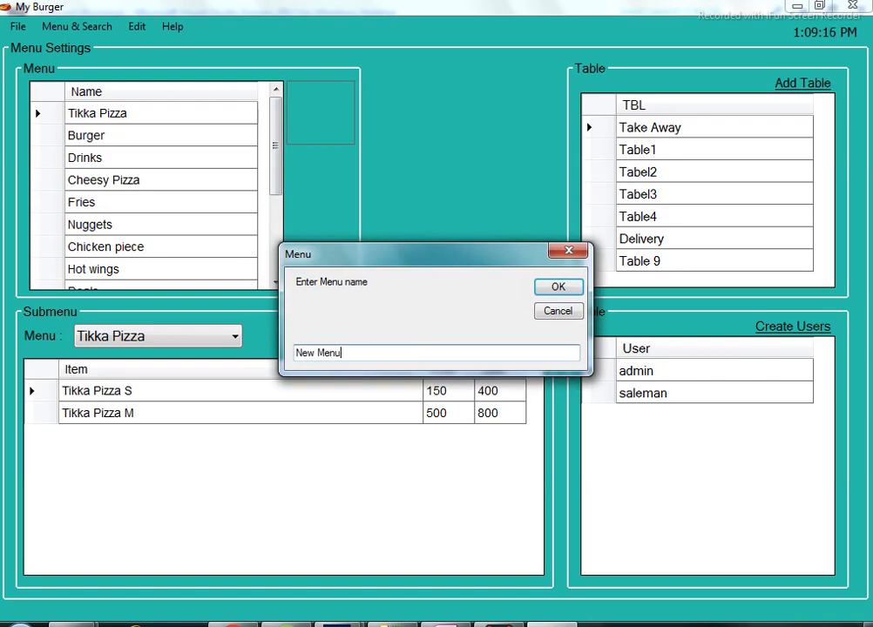
{"action": "key", "text": "Return"}
Assign the Coca-Cola can image, file 15 in the img folder, to New Menu
{"action": "left_click_drag", "start_coordinate": [274, 133], "coordinate": [277, 237]}
{"action": "left_click", "coordinate": [109, 228]}
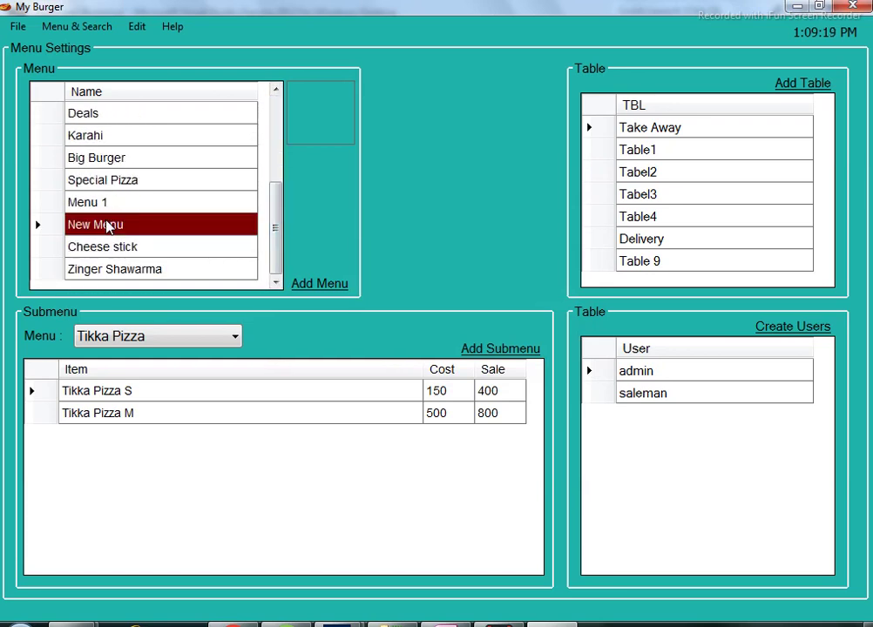
{"action": "left_click", "coordinate": [332, 124]}
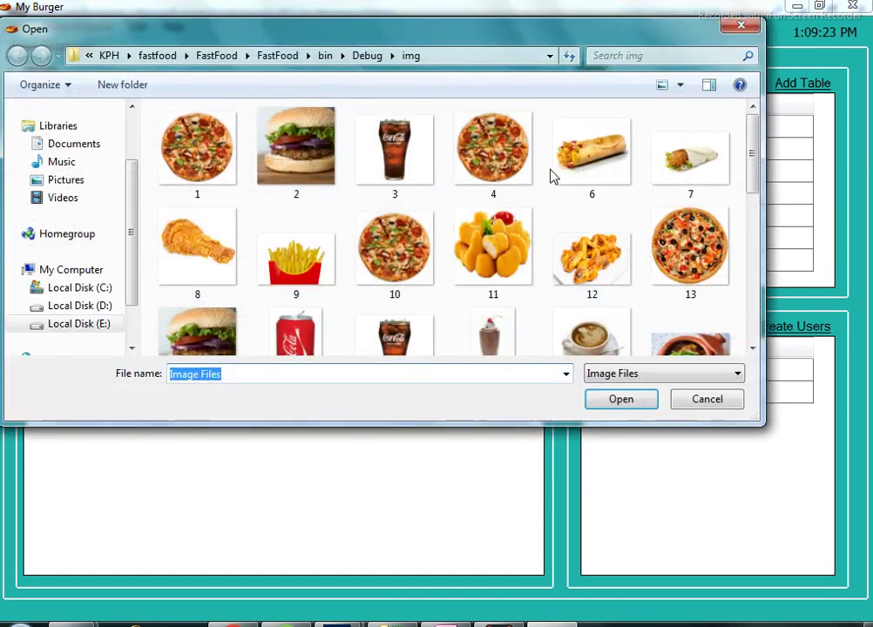
{"action": "mouse_move", "coordinate": [747, 146]}
{"action": "left_mouse_down"}
{"action": "mouse_move", "coordinate": [761, 299]}
{"action": "mouse_move", "coordinate": [754, 132]}
{"action": "left_mouse_up"}
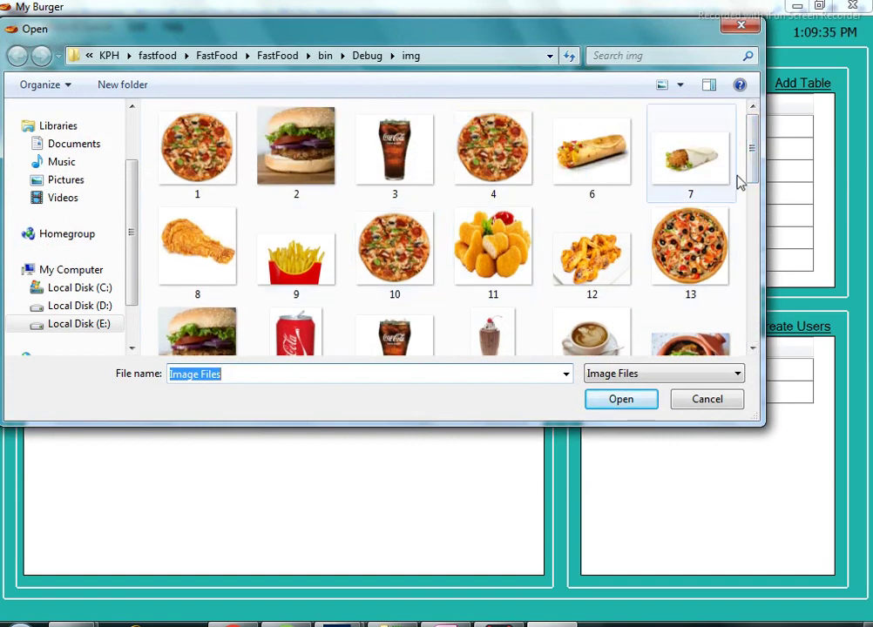
{"action": "left_click_drag", "start_coordinate": [752, 156], "coordinate": [755, 196]}
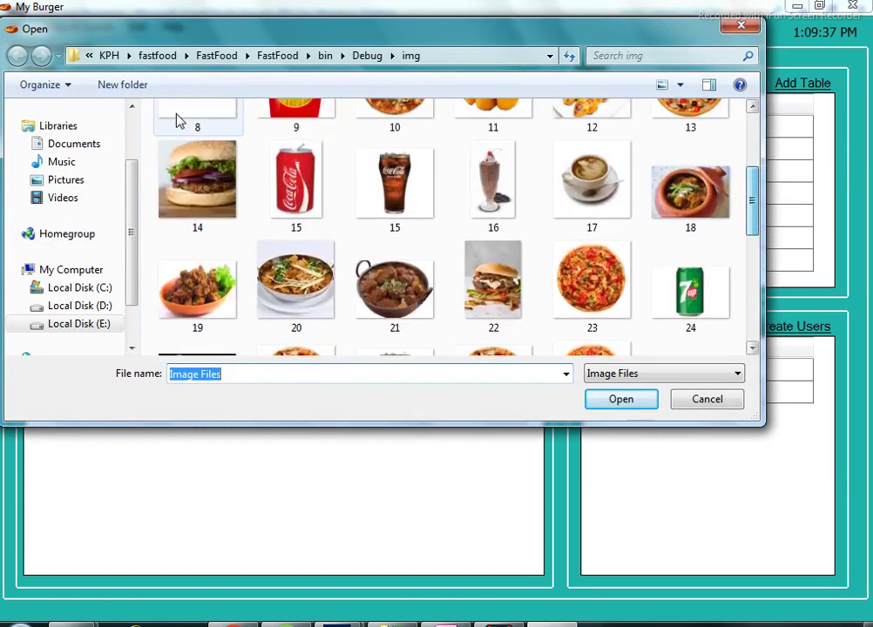
{"action": "double_click", "coordinate": [292, 170]}
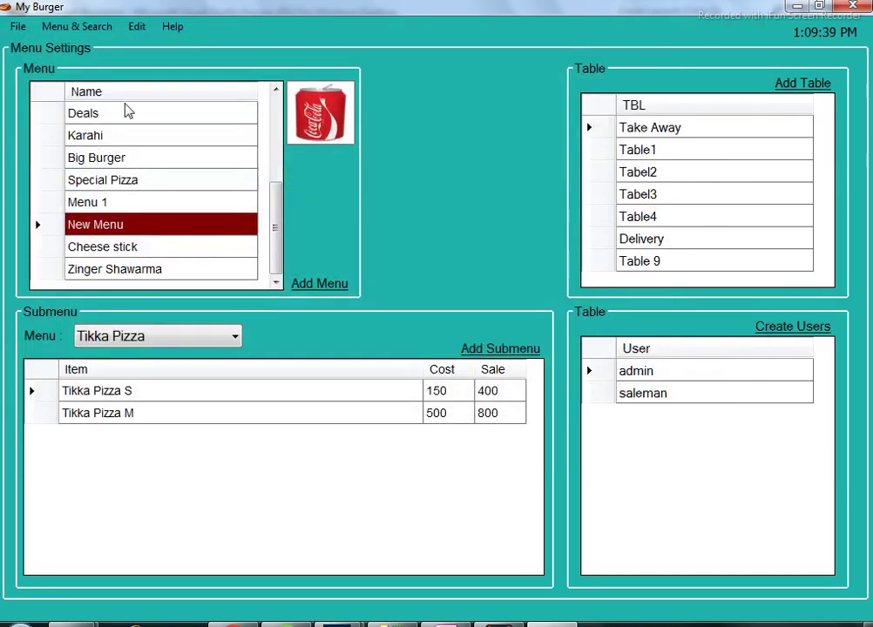
Return to the Menu ordering screen and select New Menu to check its picture and items
{"action": "left_click", "coordinate": [80, 27]}
{"action": "left_click", "coordinate": [89, 41]}
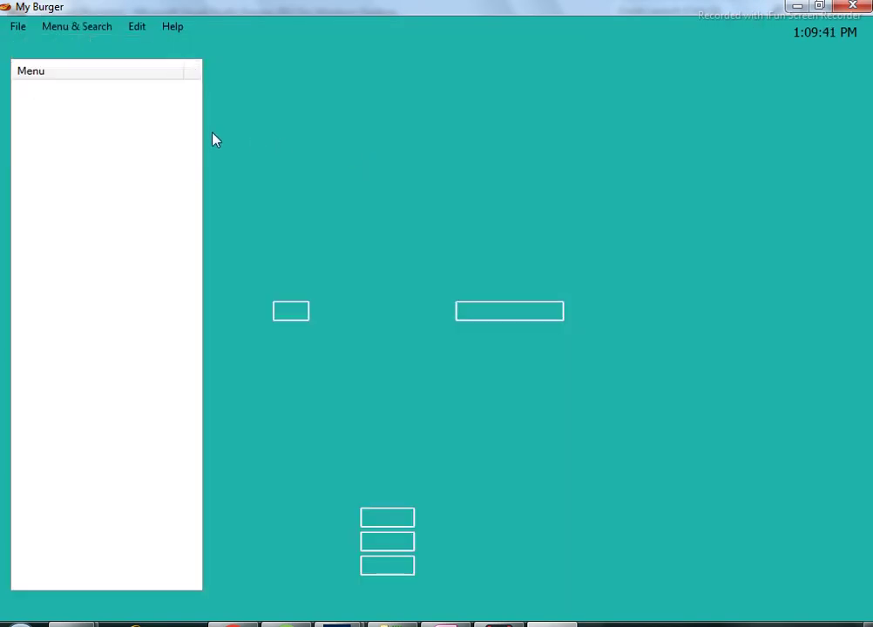
{"action": "left_click_drag", "start_coordinate": [196, 117], "coordinate": [196, 307]}
{"action": "left_click", "coordinate": [80, 545]}
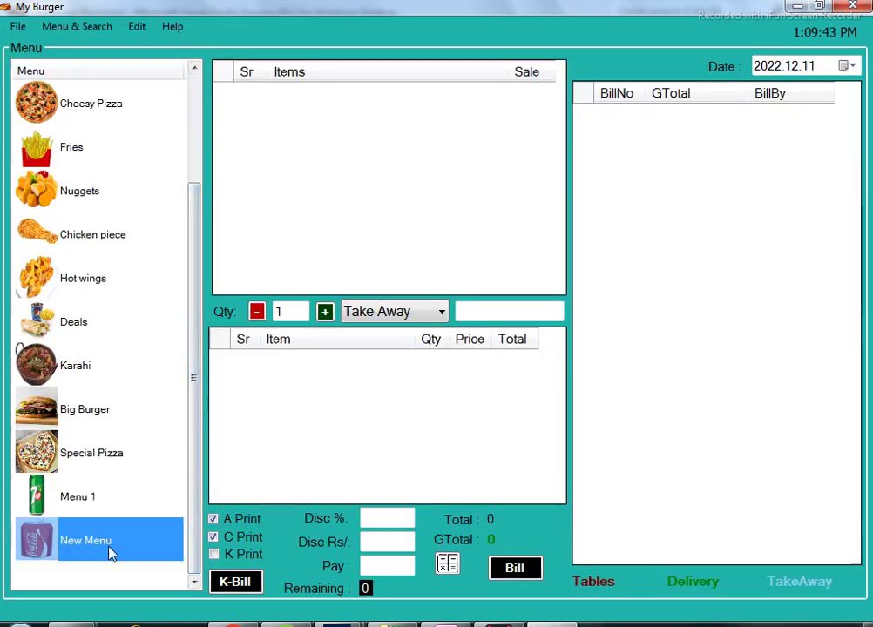
In Menu Settings, add the submenu items "Item 1" and "Item 2" to New Menu
{"action": "left_click", "coordinate": [94, 27]}
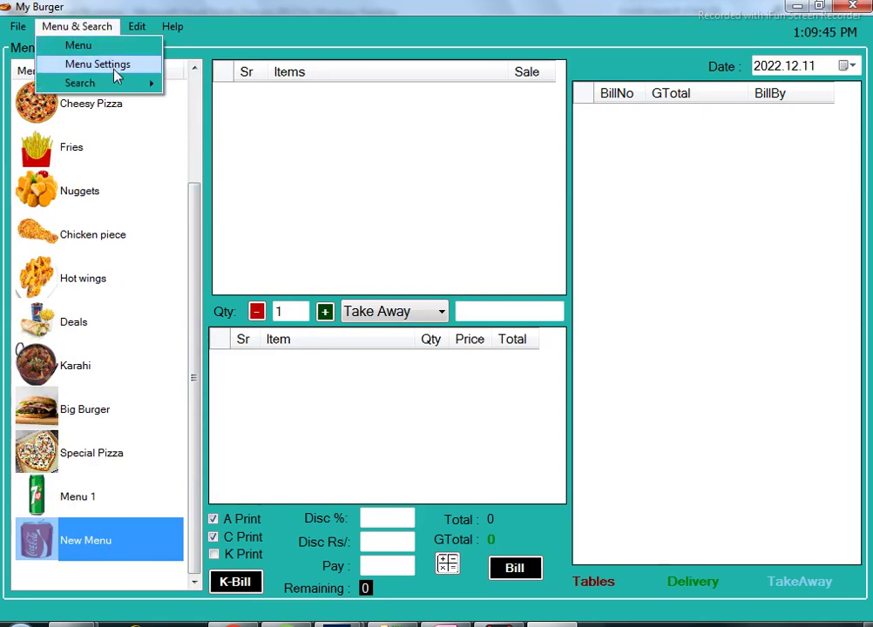
{"action": "left_click", "coordinate": [106, 65]}
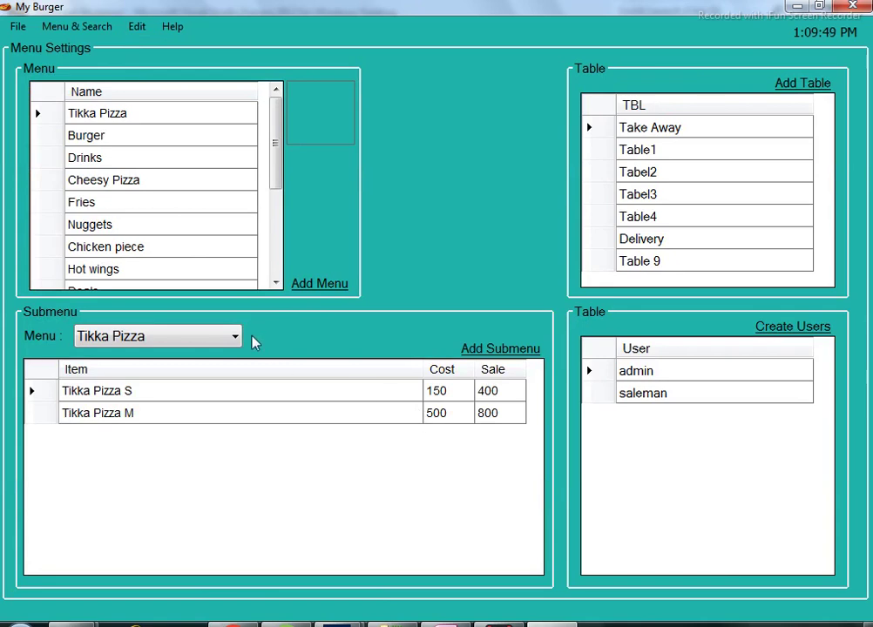
{"action": "left_click", "coordinate": [156, 342]}
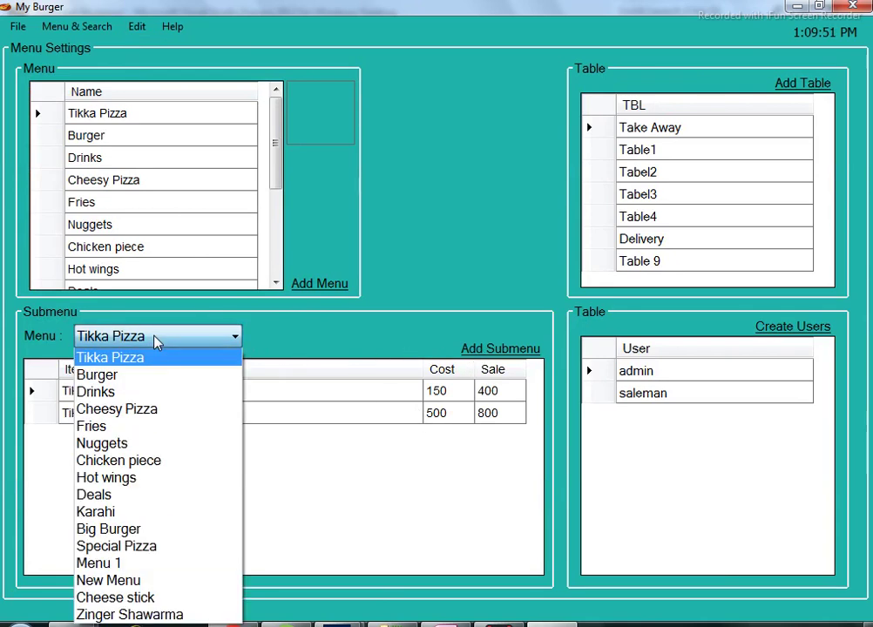
{"action": "left_click", "coordinate": [119, 584]}
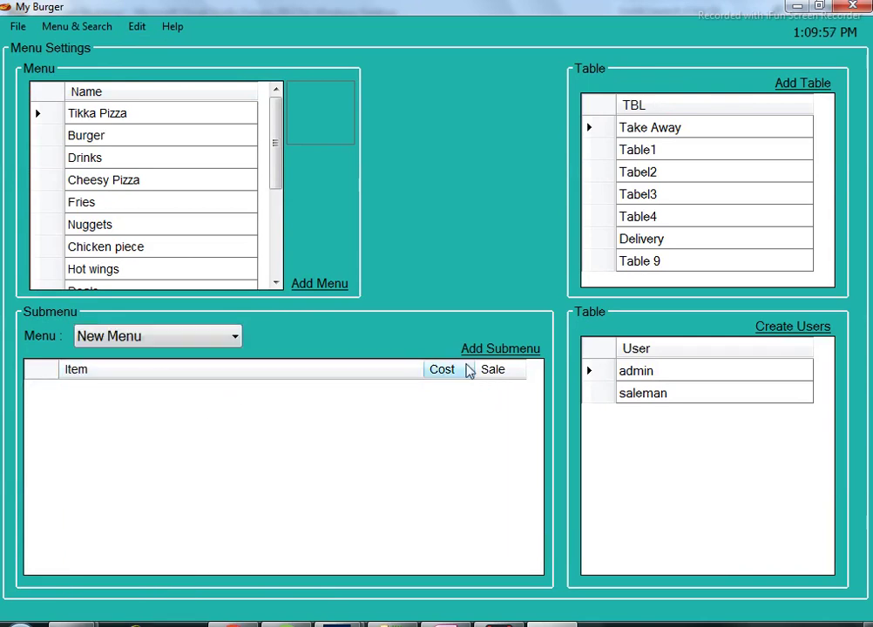
{"action": "left_click", "coordinate": [475, 353]}
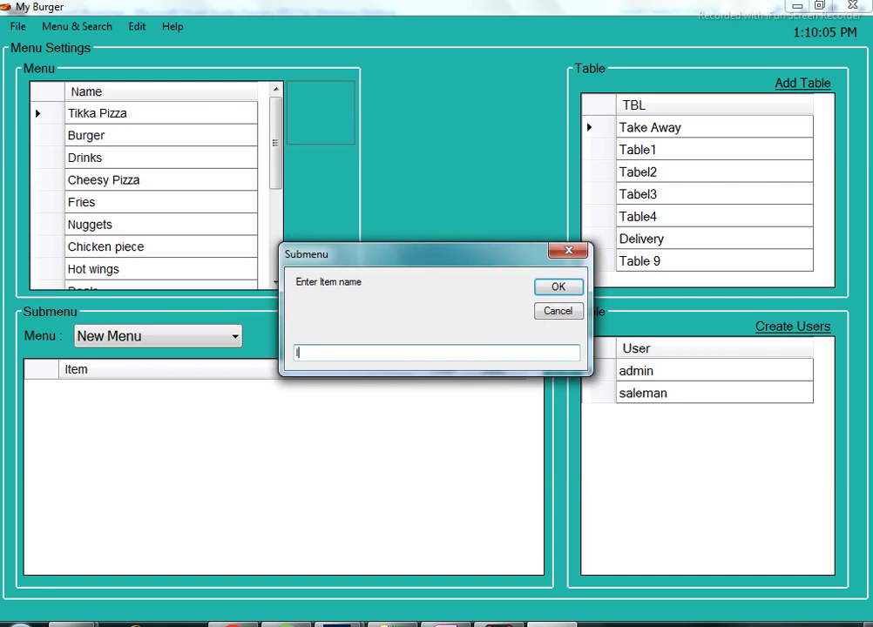
{"action": "type", "text": "Item 1"}
{"action": "key", "text": "Return"}
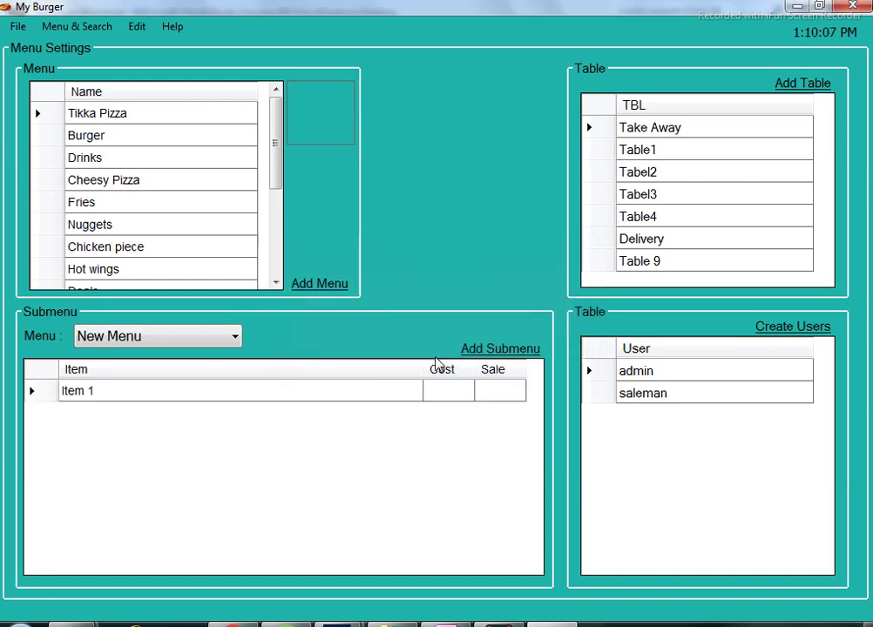
{"action": "left_click", "coordinate": [519, 349]}
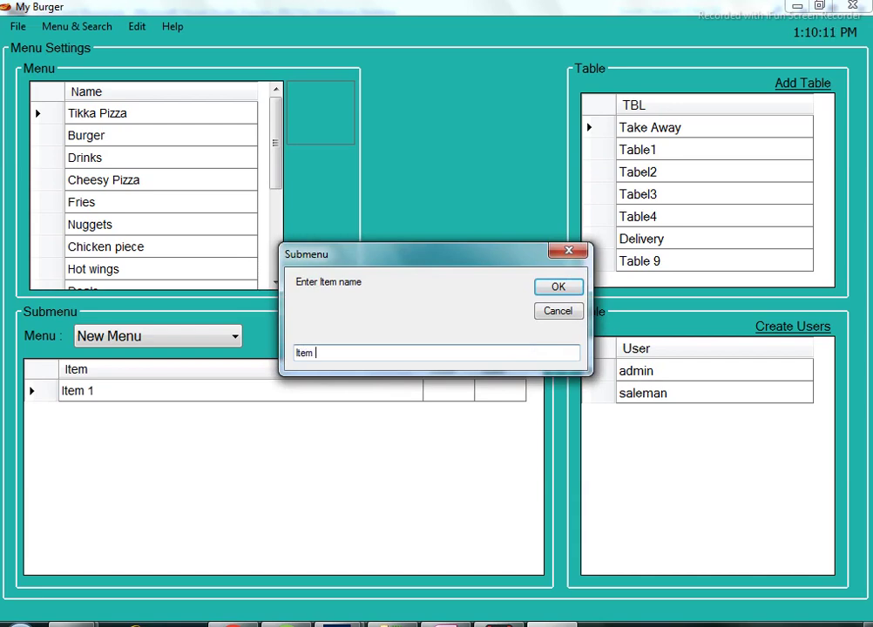
{"action": "type", "text": "Item 2"}
{"action": "key", "text": "Return"}
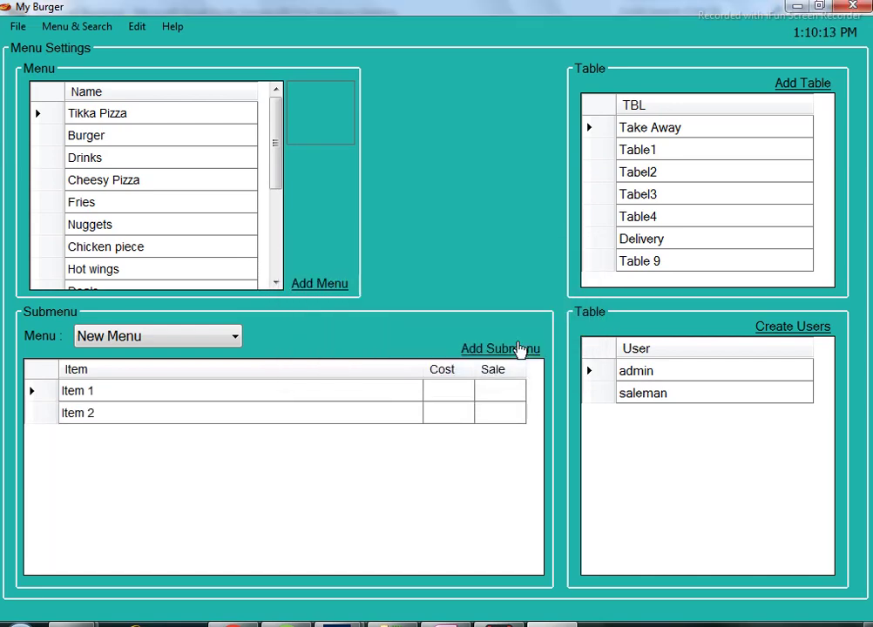
Set Item 1 to cost 200 and sale 300, and Item 2 to cost 400 and sale 500
{"action": "left_click", "coordinate": [439, 397]}
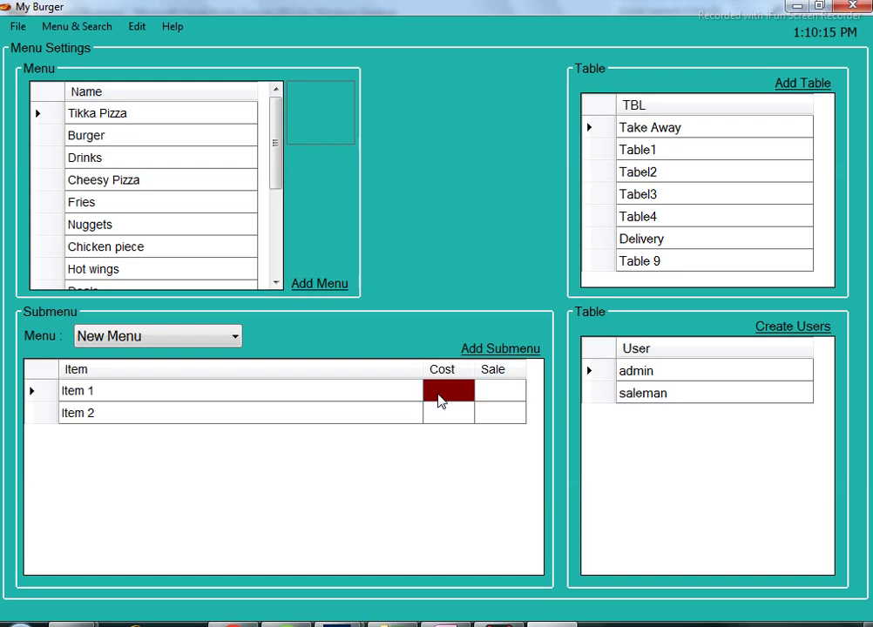
{"action": "type", "text": "200"}
{"action": "key", "text": "Tab"}
{"action": "type", "text": "300"}
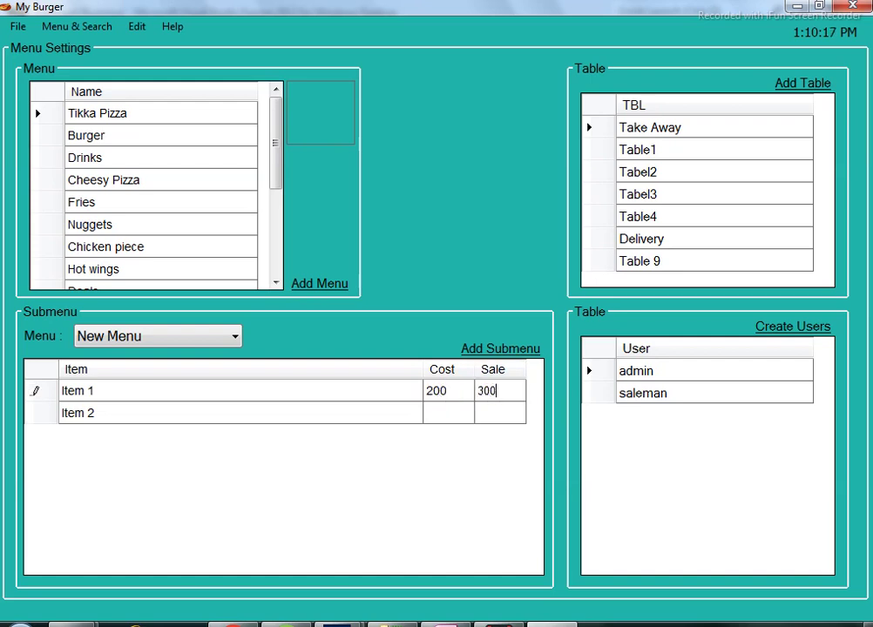
{"action": "left_click", "coordinate": [445, 410]}
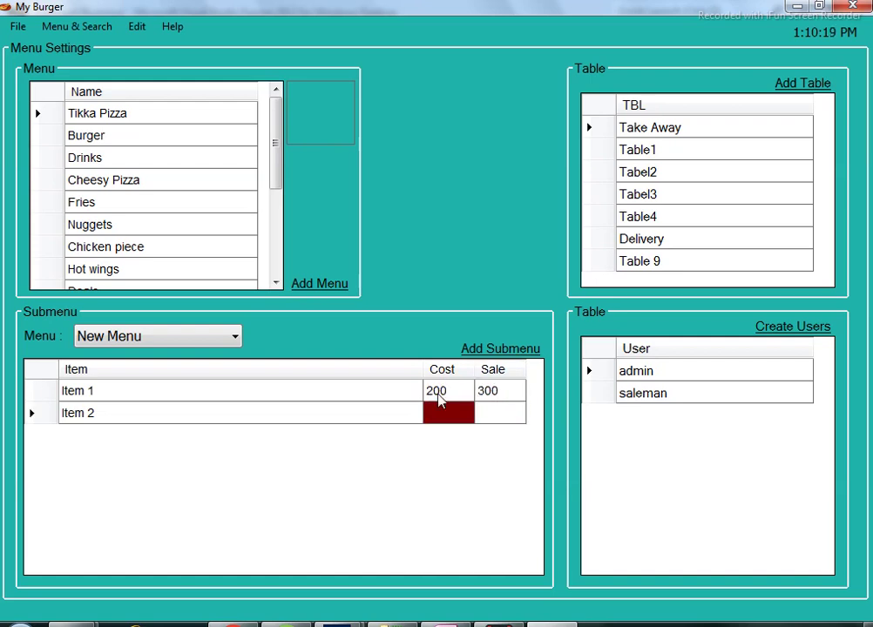
{"action": "type", "text": "400"}
{"action": "key", "text": "Tab"}
{"action": "type", "text": "5"}
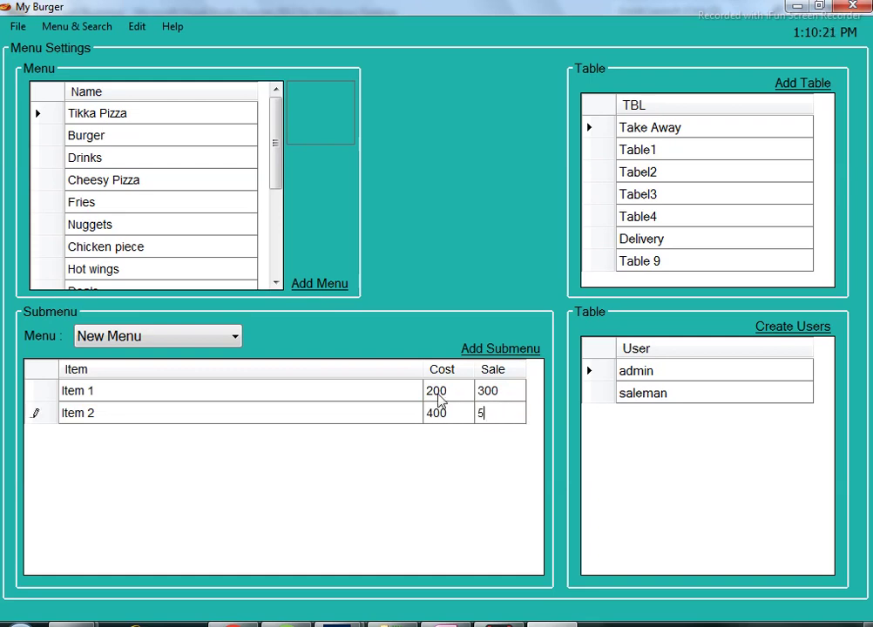
{"action": "key", "text": "Return"}
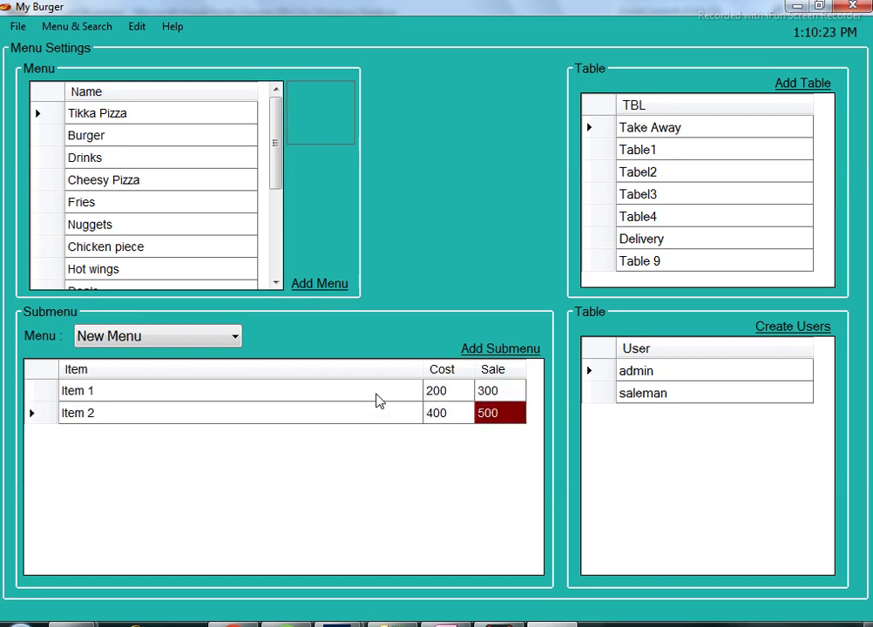
On the Menu ordering screen, open New Menu and check the entries for Item 1 and Item 2
{"action": "left_click", "coordinate": [74, 27]}
{"action": "left_click", "coordinate": [92, 48]}
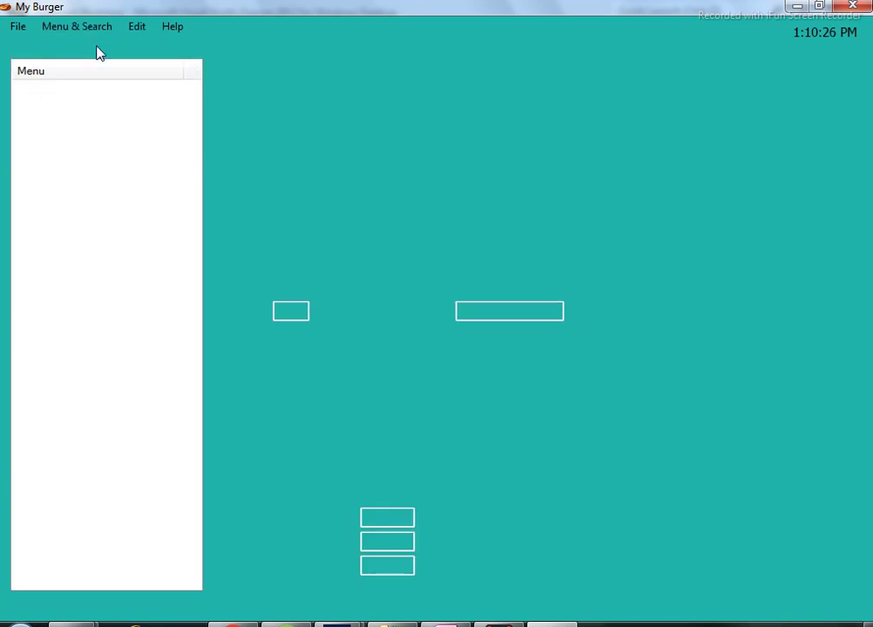
{"action": "scroll", "coordinate": [181, 211], "scroll_direction": "down", "scroll_amount": 3}
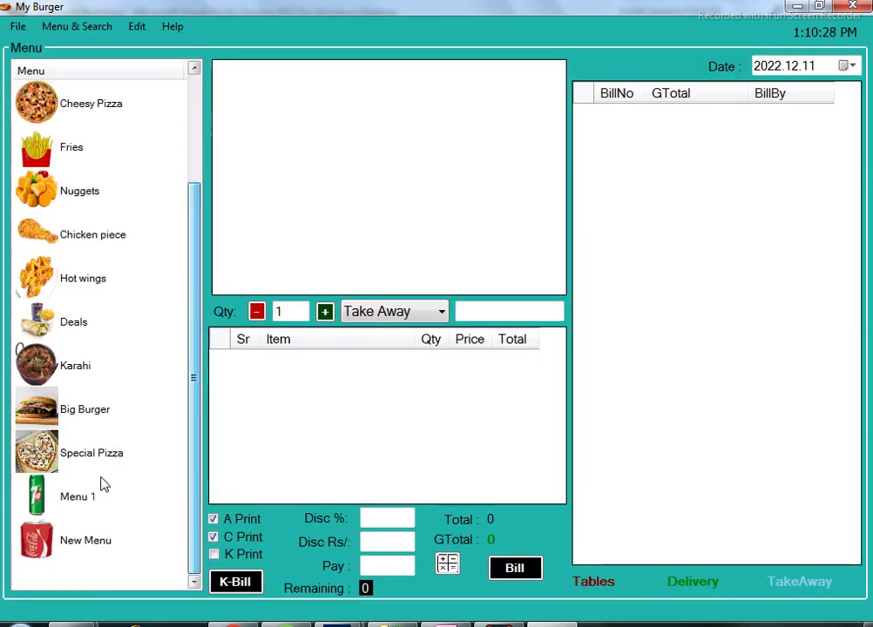
{"action": "left_click", "coordinate": [105, 542]}
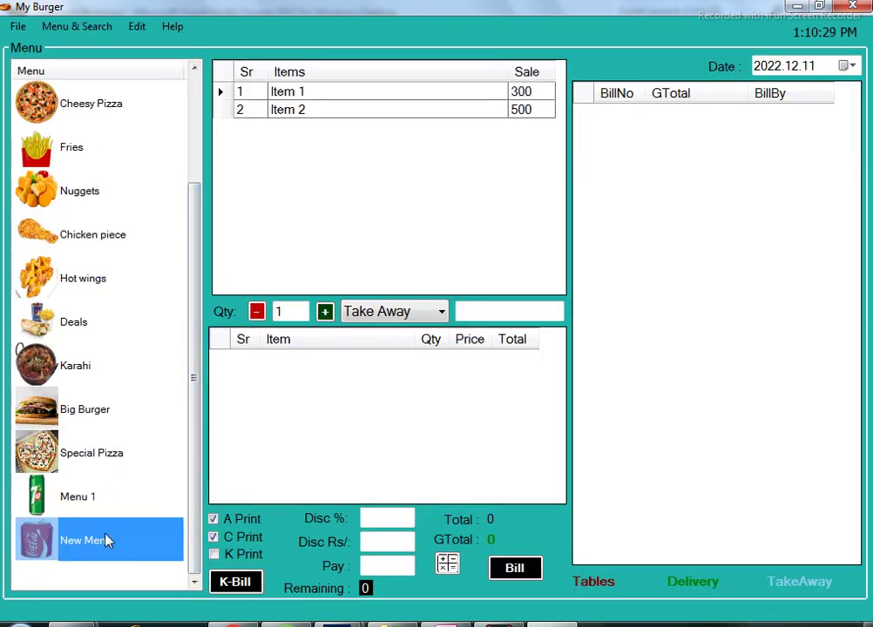
{"action": "left_click", "coordinate": [446, 96]}
{"action": "left_click", "coordinate": [448, 117]}
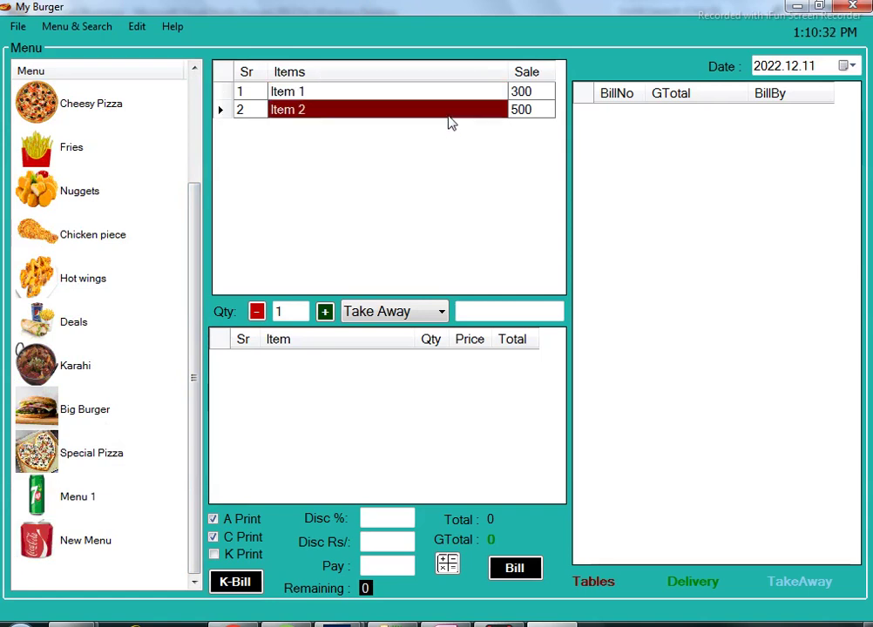
In Menu Settings, add a table named "Table 10" and select it in the table list
{"action": "left_click", "coordinate": [71, 26]}
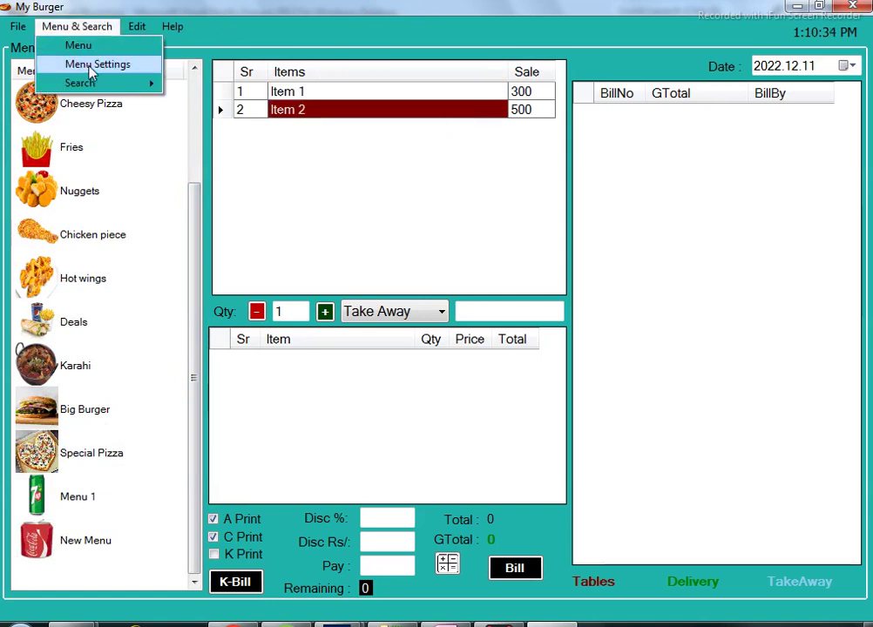
{"action": "left_click", "coordinate": [91, 66]}
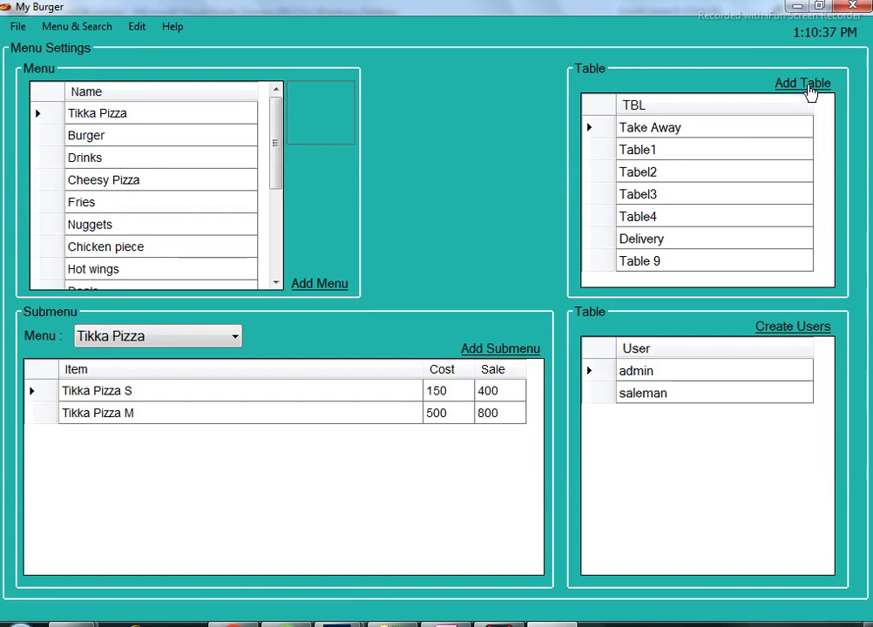
{"action": "left_click", "coordinate": [806, 85]}
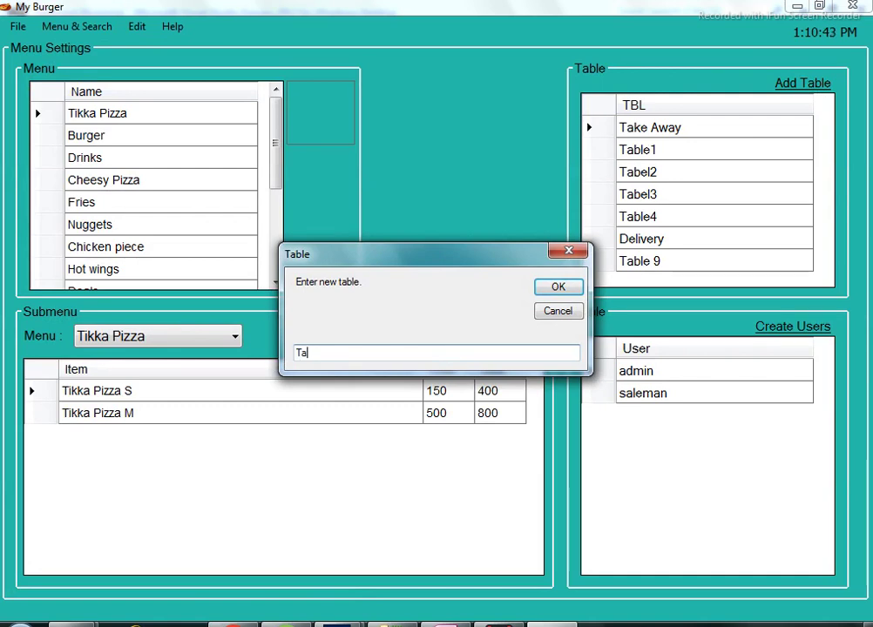
{"action": "type", "text": "Table 10"}
{"action": "key", "text": "Return"}
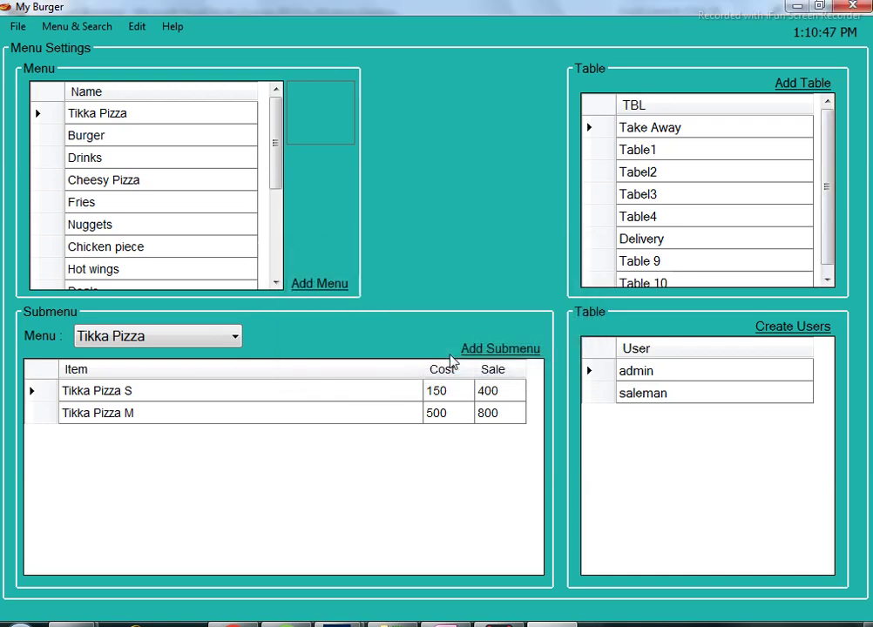
{"action": "left_click", "coordinate": [683, 284]}
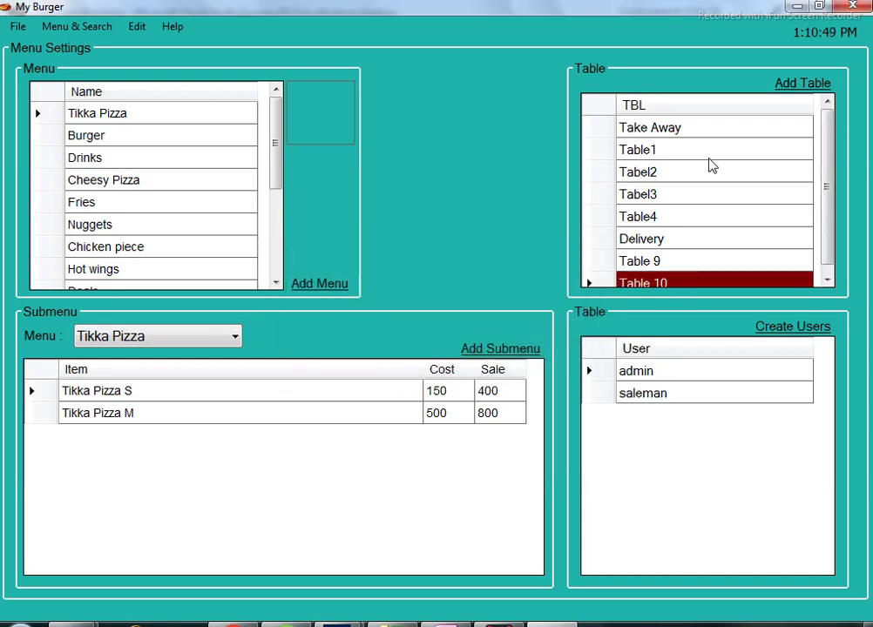
Look through the table list, including Take Away and Delivery, and the admin and saleman users
{"action": "scroll", "coordinate": [831, 115], "scroll_direction": "down", "scroll_amount": 1}
{"action": "scroll", "coordinate": [811, 122], "scroll_direction": "up", "scroll_amount": 1}
{"action": "left_click", "coordinate": [689, 130]}
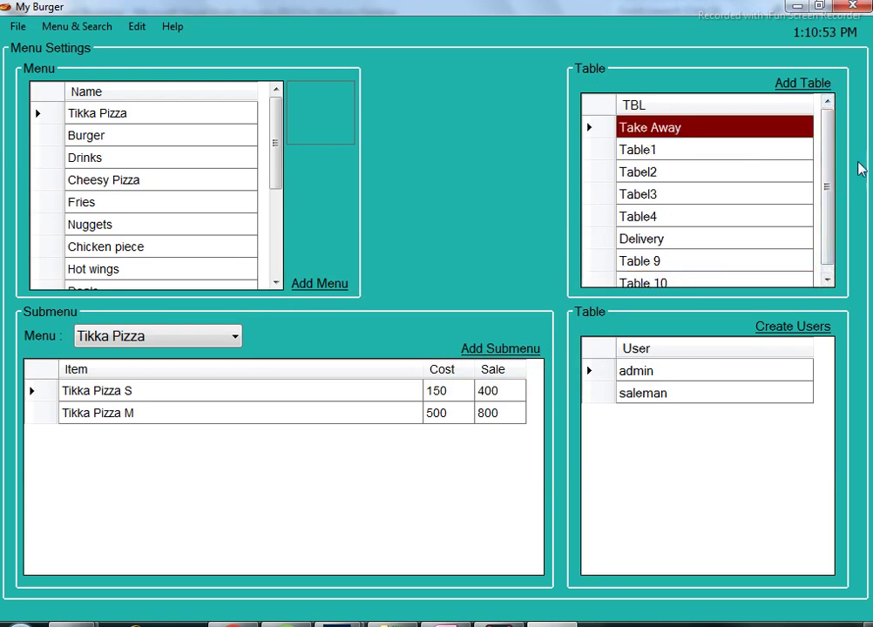
{"action": "left_click", "coordinate": [658, 242]}
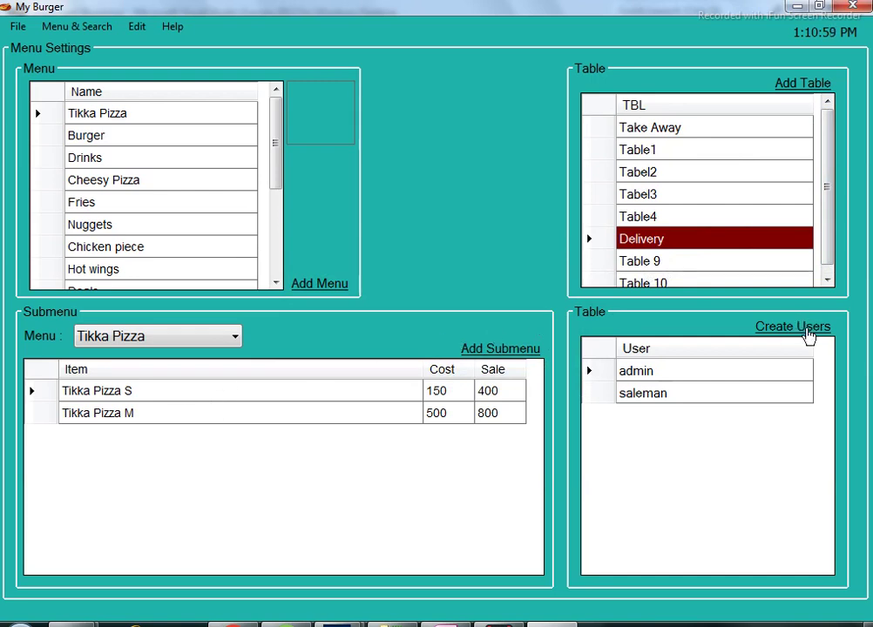
{"action": "left_click", "coordinate": [652, 377]}
{"action": "left_click", "coordinate": [657, 397]}
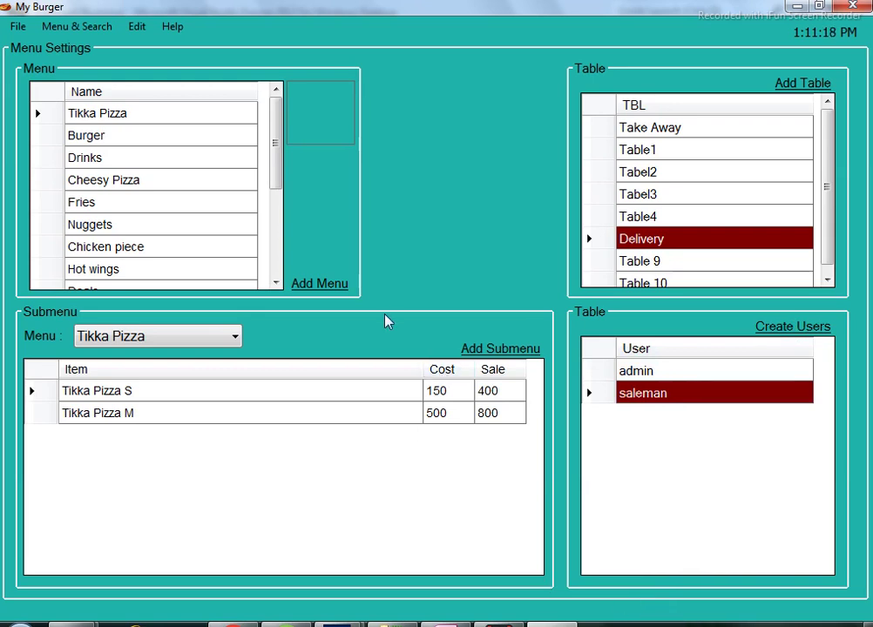
On the Menu ordering screen, add one Tikka Pizza M and two Tikka Pizza S to the Take Away order
{"action": "left_click", "coordinate": [77, 25]}
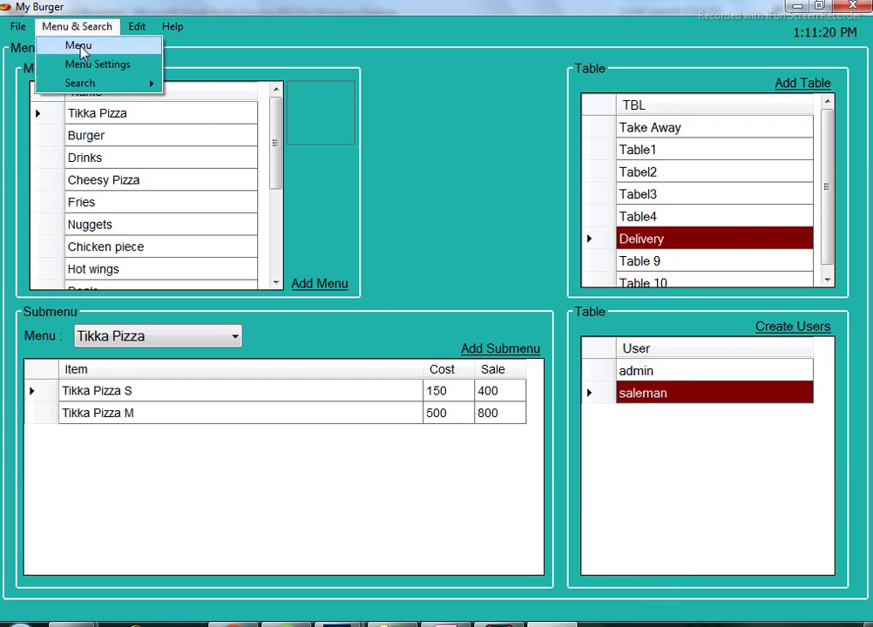
{"action": "left_click", "coordinate": [76, 44]}
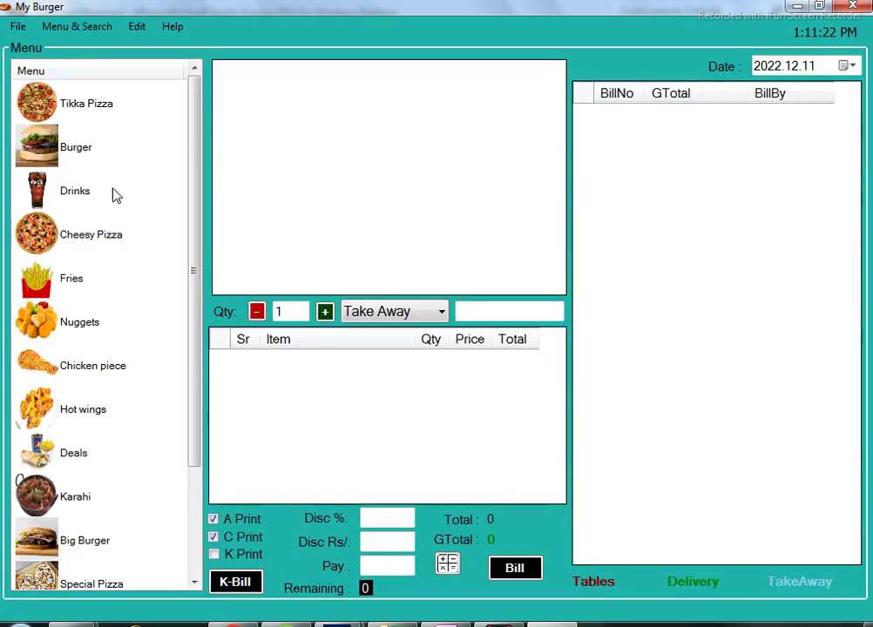
{"action": "left_click", "coordinate": [93, 110]}
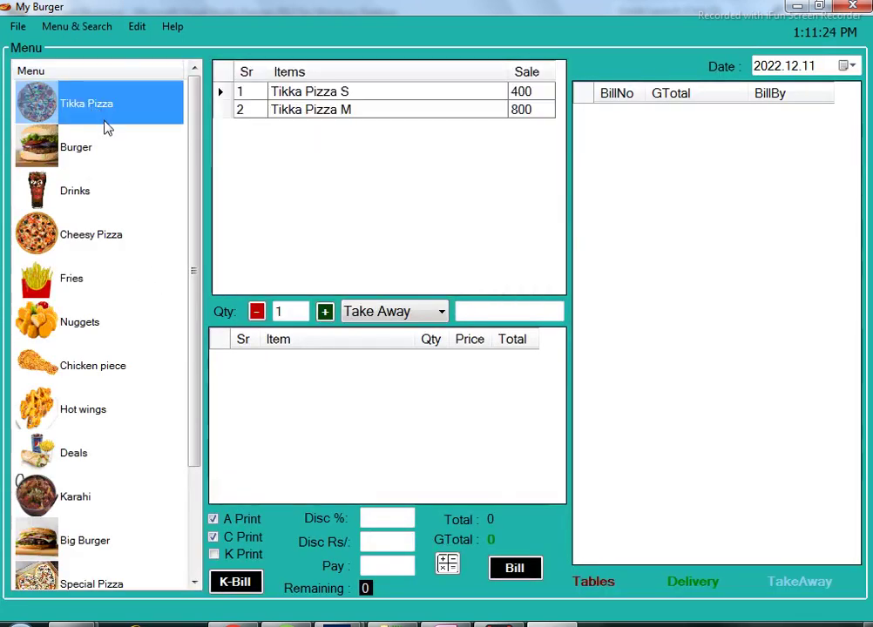
{"action": "double_click", "coordinate": [367, 117]}
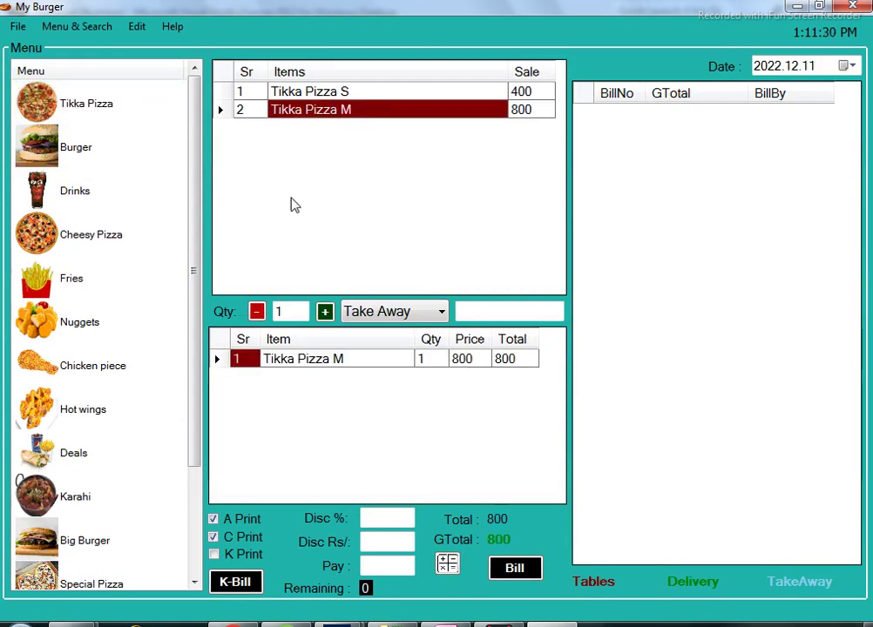
{"action": "left_click", "coordinate": [324, 312]}
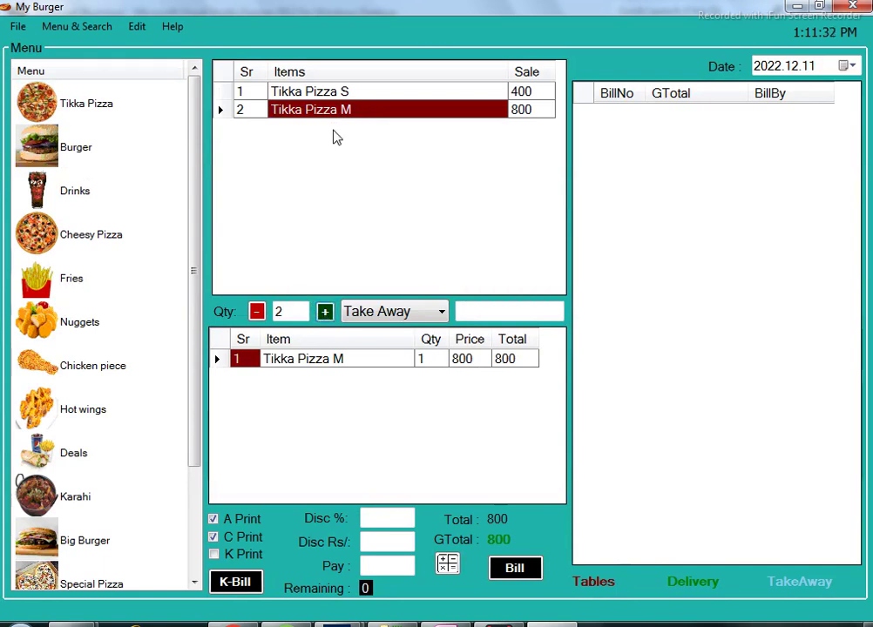
{"action": "double_click", "coordinate": [395, 94]}
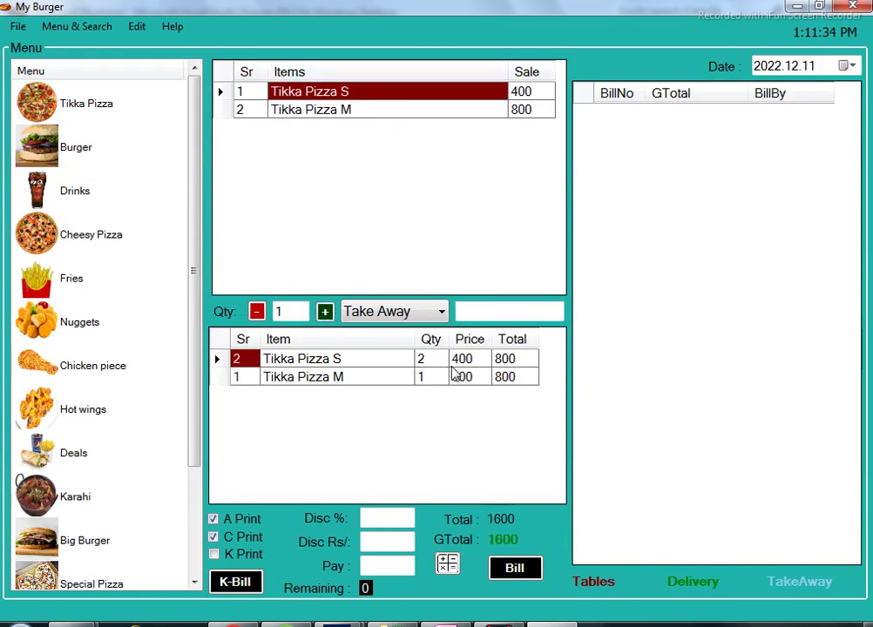
Add one Ltr Pepsi and one 1.5 Ltr Pepsi from Drinks to the order
{"action": "left_click", "coordinate": [80, 193]}
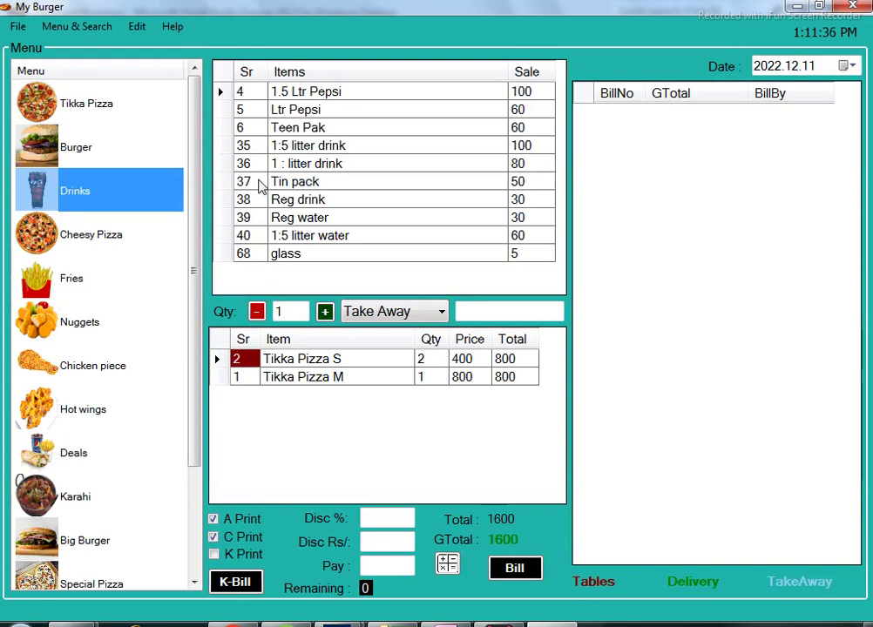
{"action": "double_click", "coordinate": [334, 115]}
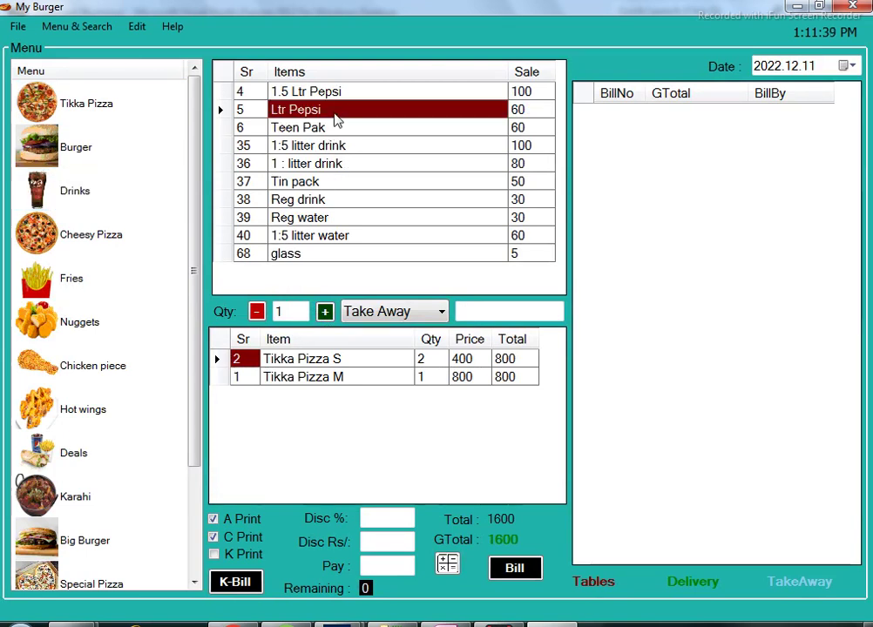
{"action": "double_click", "coordinate": [338, 94]}
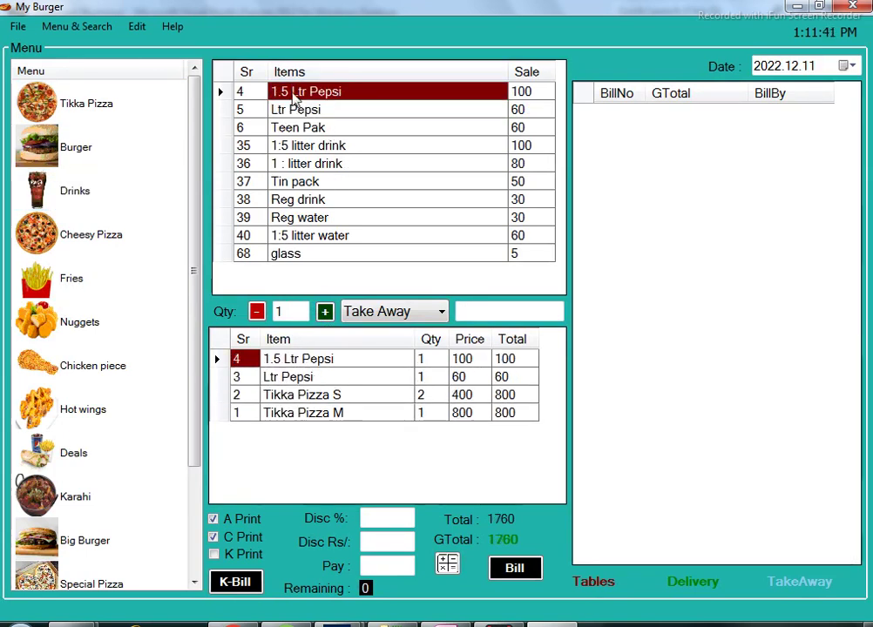
Add one Pizza burger, one Grill burger and Reg Fries, and one Deal No : 4 to the order
{"action": "left_click", "coordinate": [101, 145]}
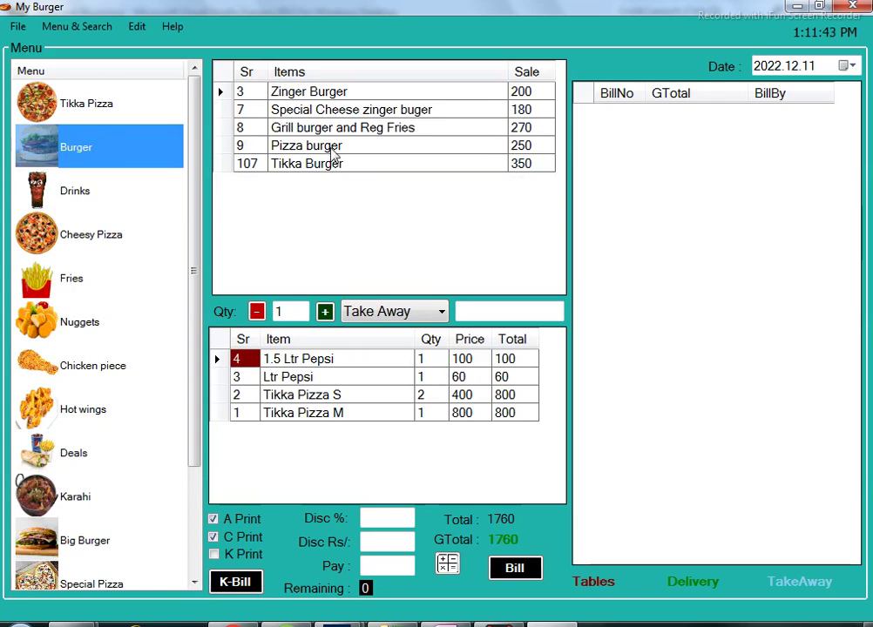
{"action": "double_click", "coordinate": [332, 148]}
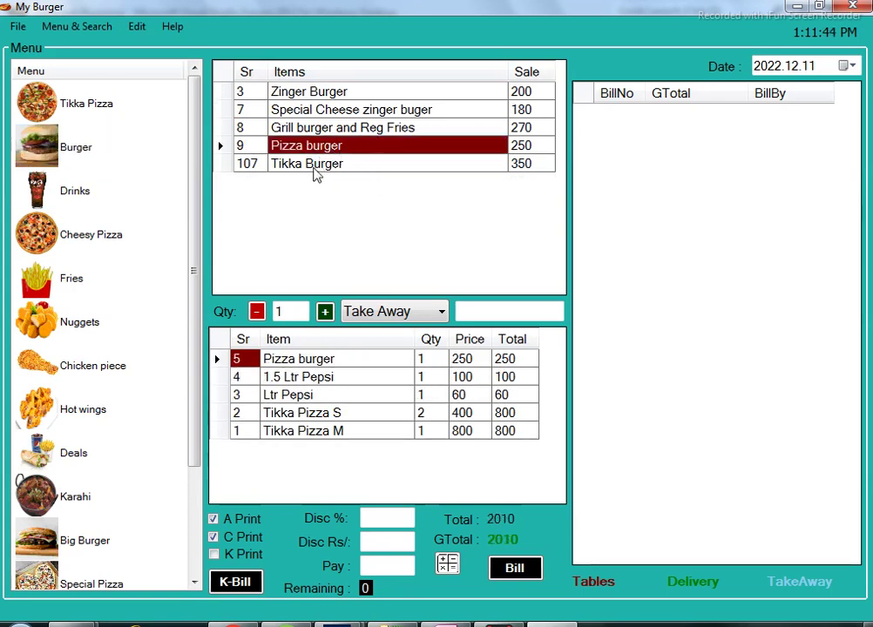
{"action": "double_click", "coordinate": [373, 129]}
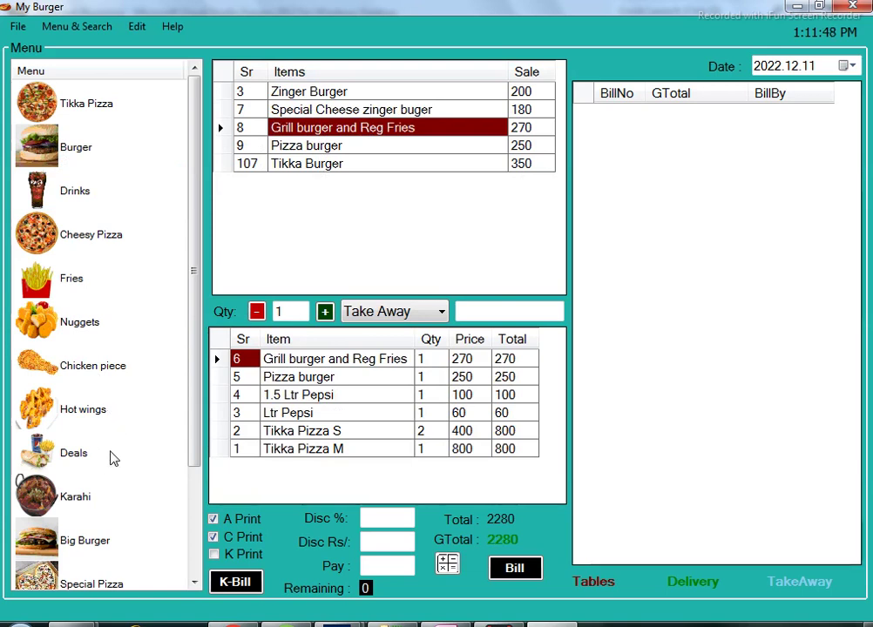
{"action": "left_click", "coordinate": [104, 463]}
{"action": "double_click", "coordinate": [381, 146]}
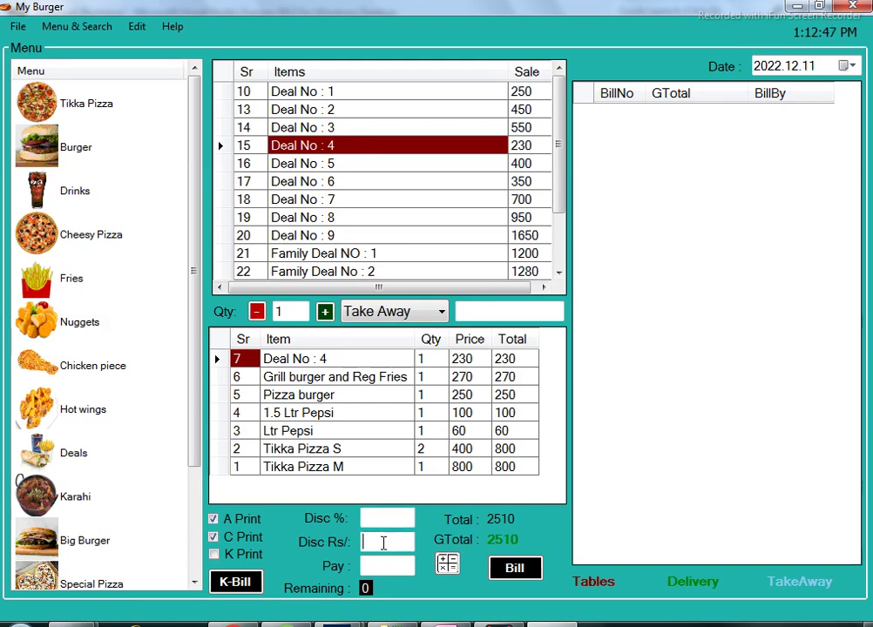
Bill the Take Away order, print it with Send To OneNote 2010, check the receipt and close OneNote
{"action": "left_click", "coordinate": [382, 545]}
{"action": "left_click", "coordinate": [515, 568]}
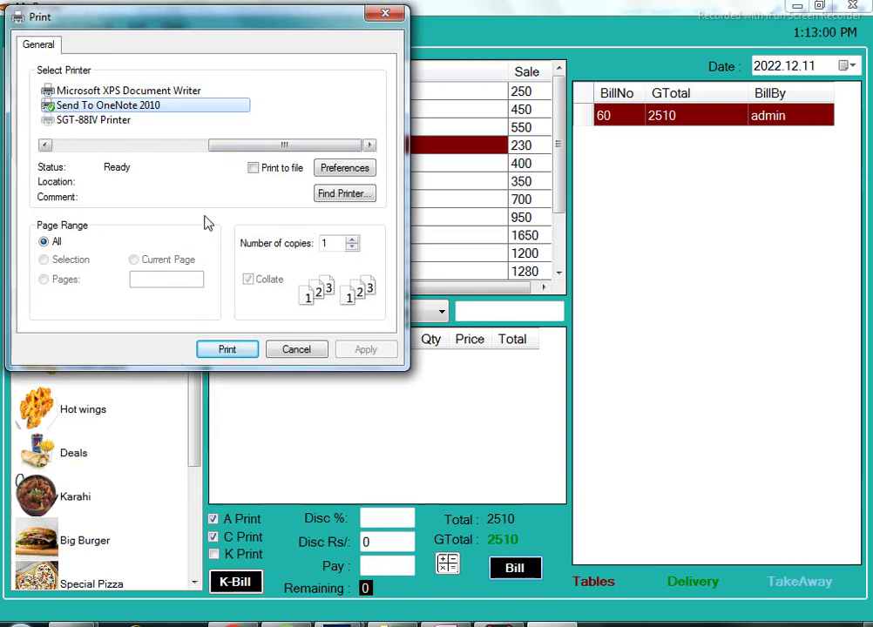
{"action": "left_click", "coordinate": [232, 353]}
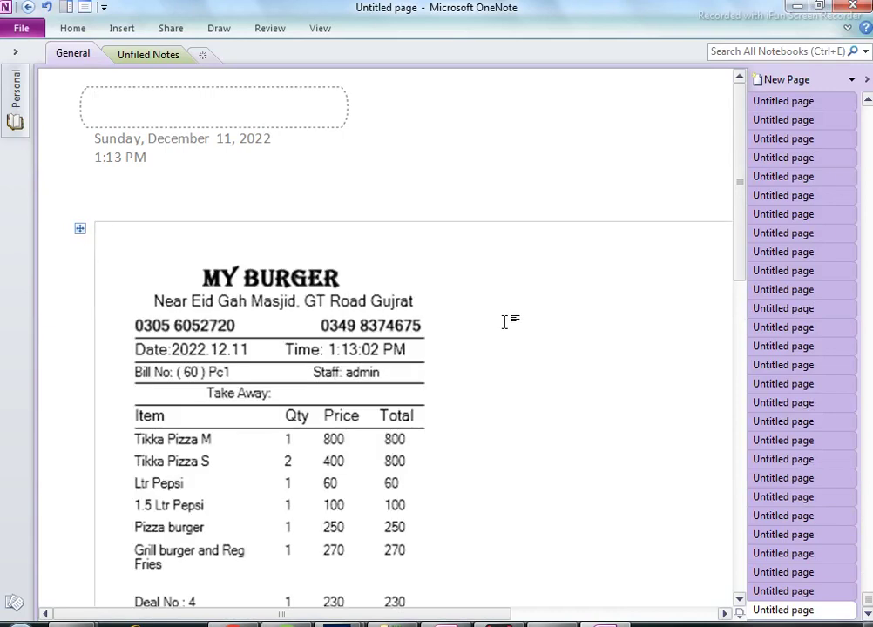
{"action": "scroll", "coordinate": [497, 313], "scroll_direction": "down", "scroll_amount": 3}
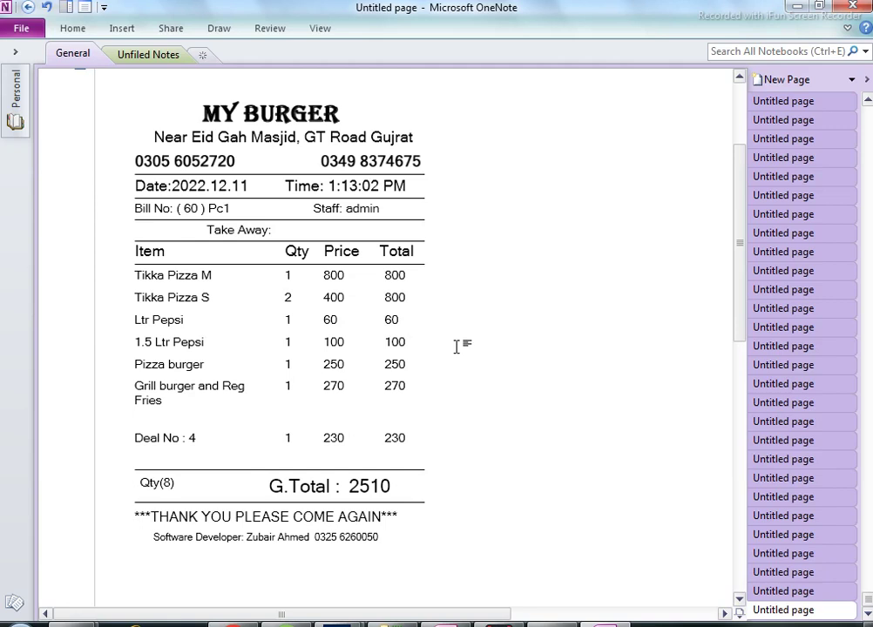
{"action": "left_click", "coordinate": [851, 6]}
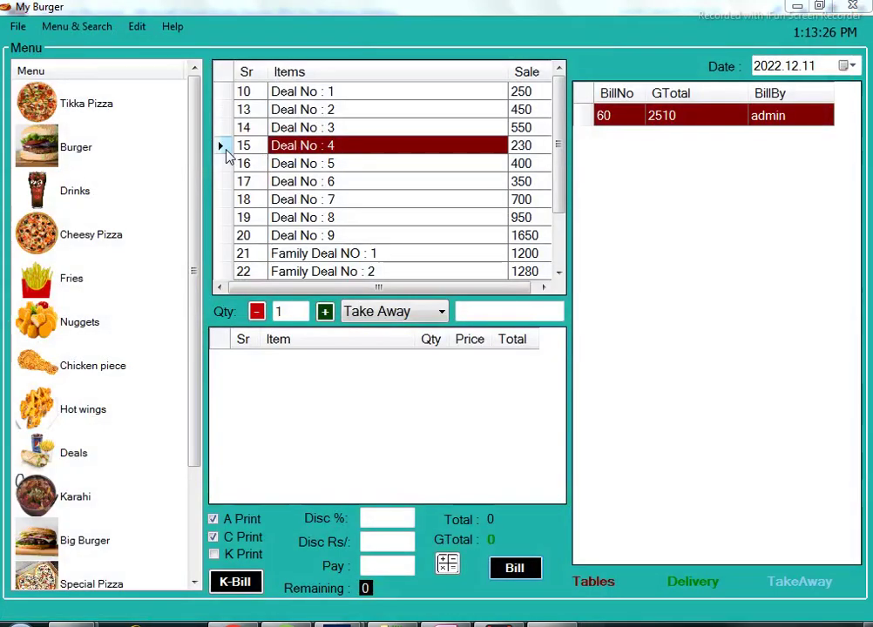
Open the expense entry form, look over its date, description and expense fields, and close it
{"action": "left_click", "coordinate": [137, 26]}
{"action": "left_click", "coordinate": [139, 43]}
{"action": "left_click_drag", "start_coordinate": [289, 55], "coordinate": [410, 89]}
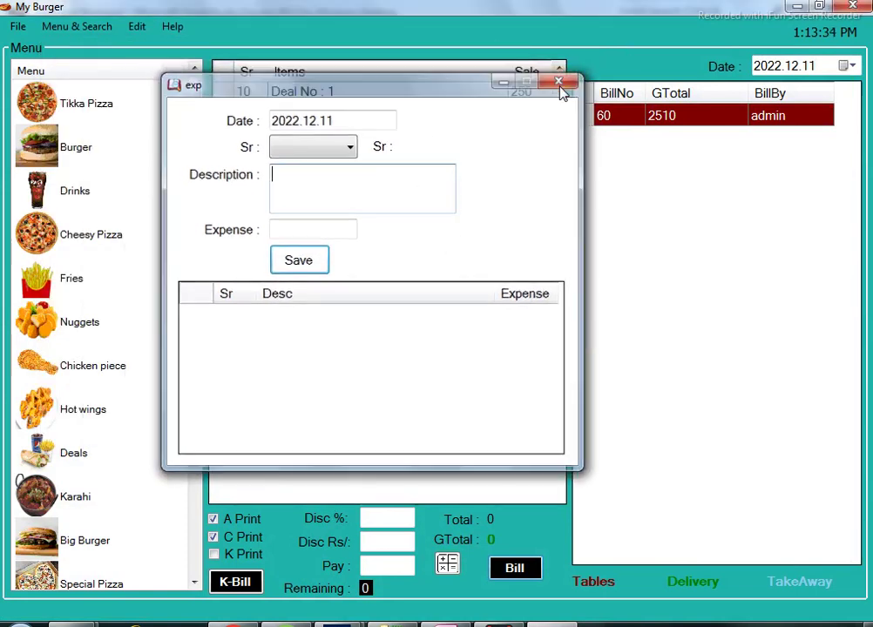
{"action": "left_click", "coordinate": [560, 80]}
Open the all-reports search and view the sales report for 2022.12.11
{"action": "left_click", "coordinate": [73, 27]}
{"action": "mouse_move", "coordinate": [102, 91]}
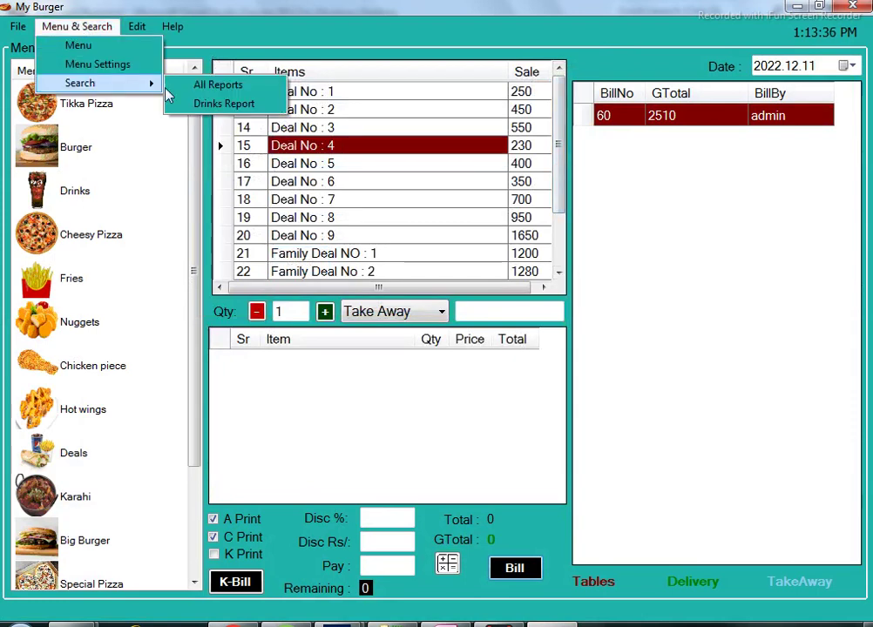
{"action": "left_click", "coordinate": [203, 84]}
{"action": "left_click", "coordinate": [194, 114]}
{"action": "type", "text": "11"}
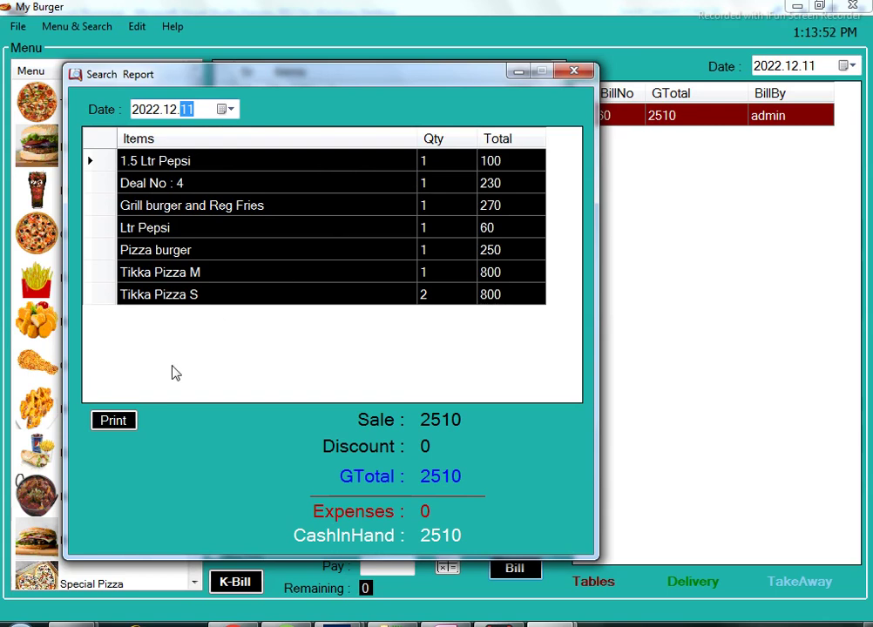
Print the daily sales report to OneNote, review its items and totals, and close OneNote and the report window
{"action": "left_click", "coordinate": [113, 421]}
{"action": "left_click", "coordinate": [297, 421]}
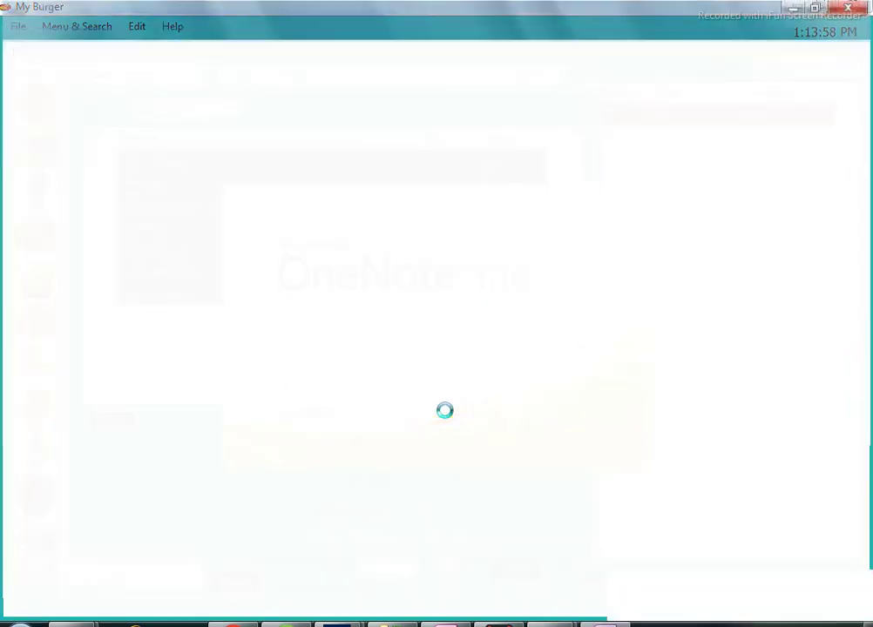
{"action": "scroll", "coordinate": [536, 340], "scroll_direction": "down", "scroll_amount": 4}
{"action": "scroll", "coordinate": [516, 358], "scroll_direction": "up", "scroll_amount": 2}
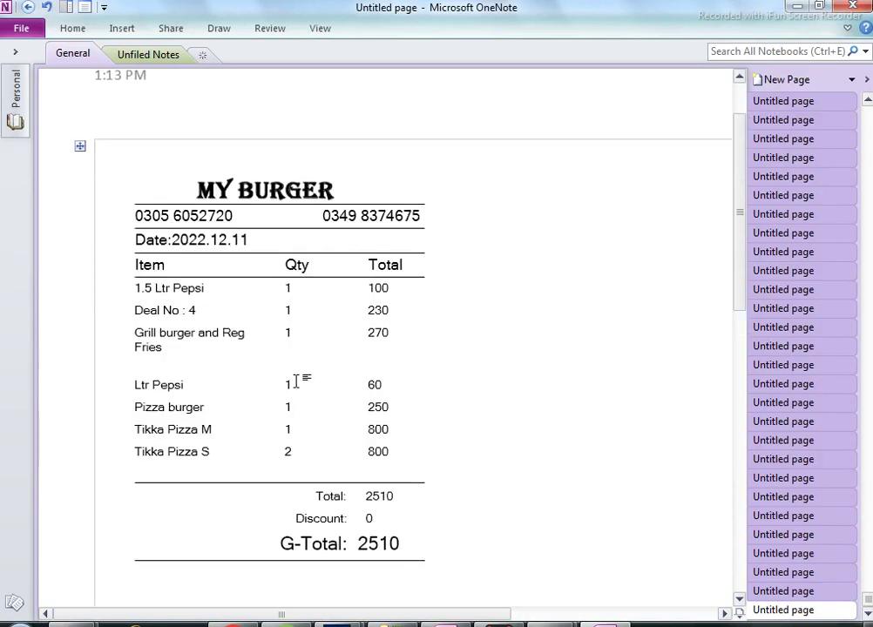
{"action": "scroll", "coordinate": [296, 381], "scroll_direction": "down", "scroll_amount": 2}
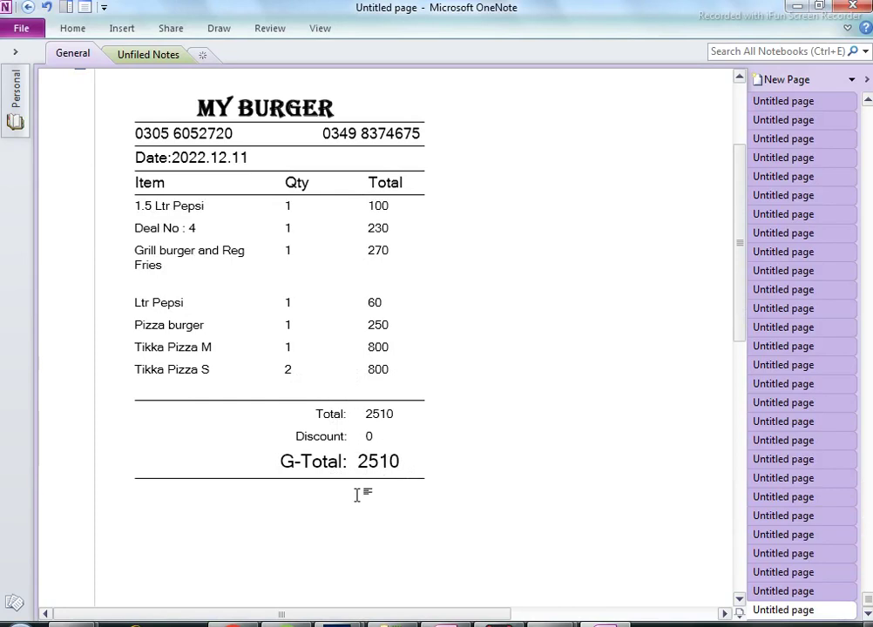
{"action": "scroll", "coordinate": [479, 449], "scroll_direction": "up", "scroll_amount": 2}
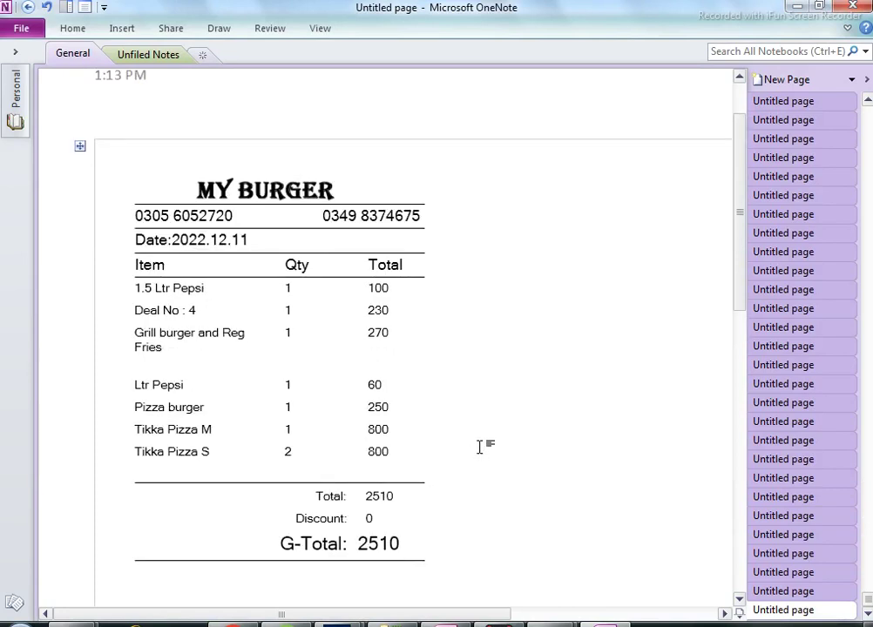
{"action": "left_click", "coordinate": [853, 6]}
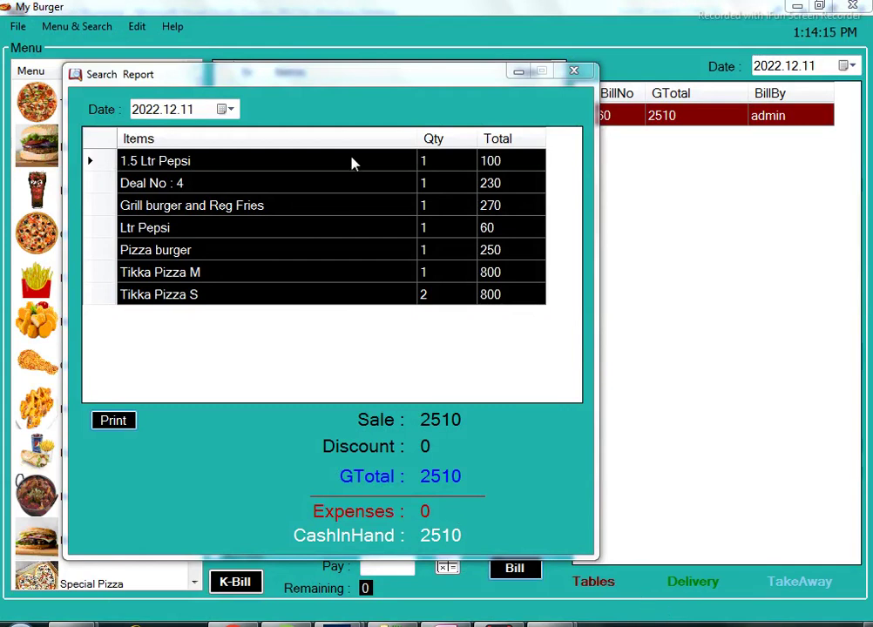
{"action": "left_click", "coordinate": [574, 71]}
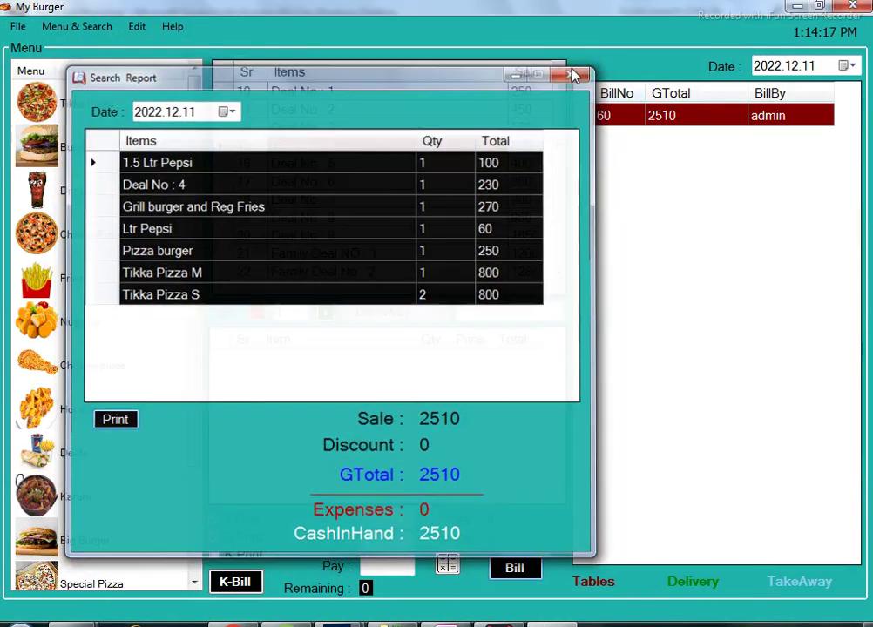